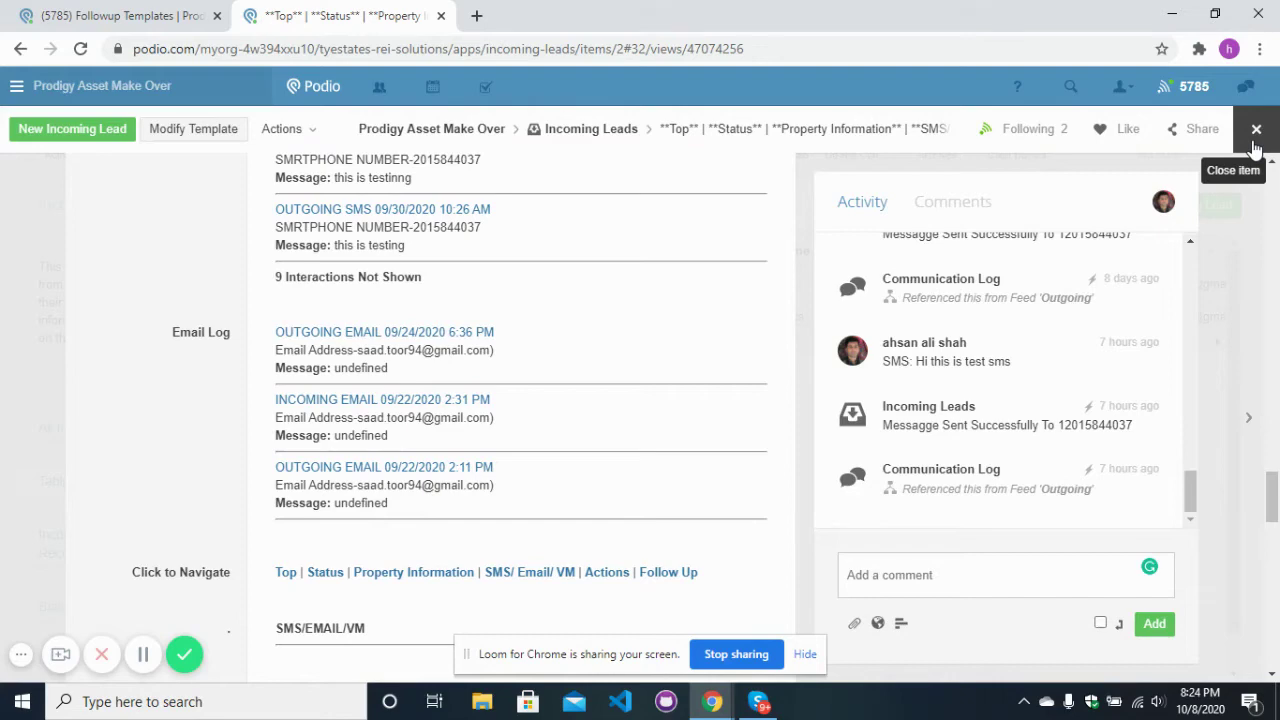
Close the open incoming lead and go to the Followup Templates app.
{"action": "left_click", "coordinate": [1254, 143]}
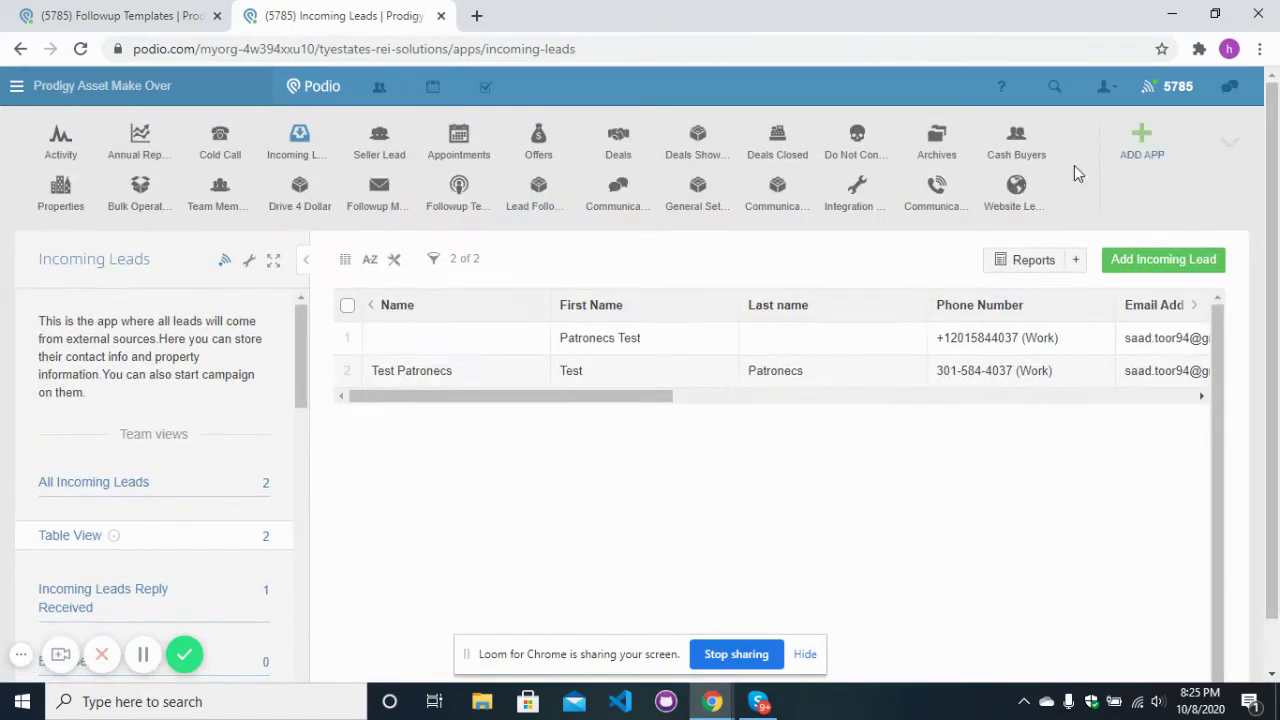
{"action": "left_click", "coordinate": [458, 192]}
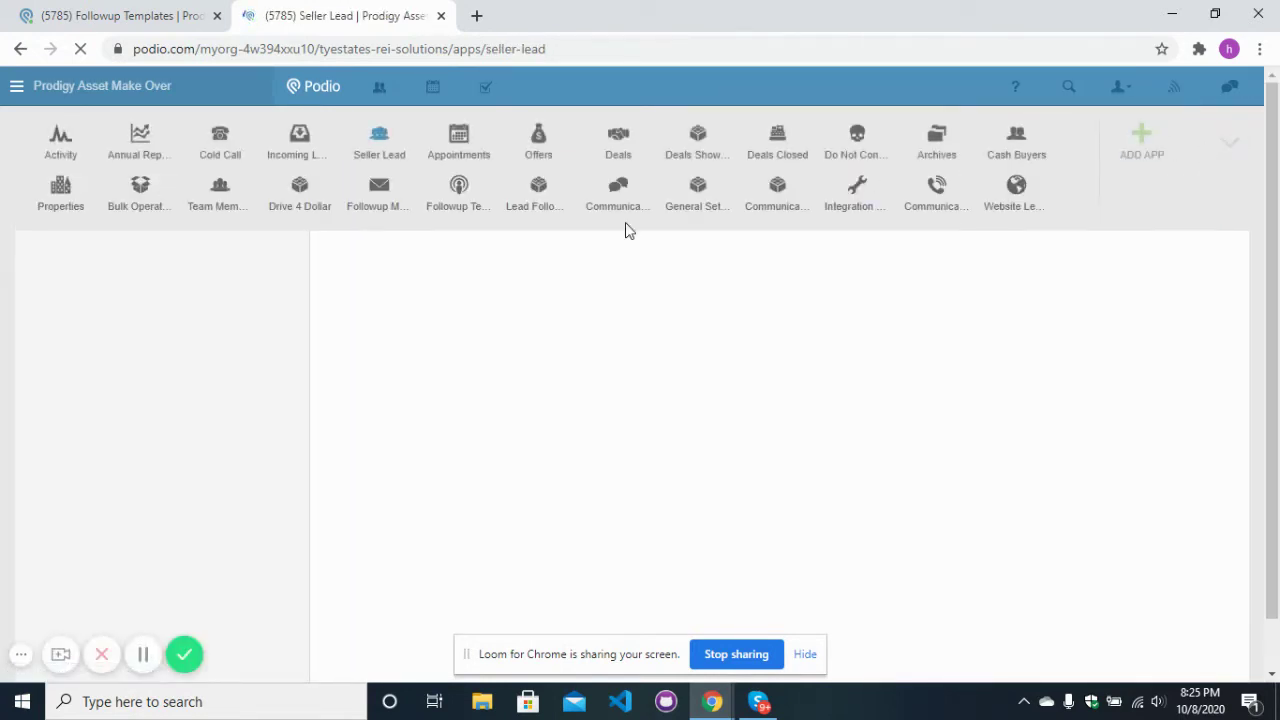
{"action": "mouse_move", "coordinate": [378, 206]}
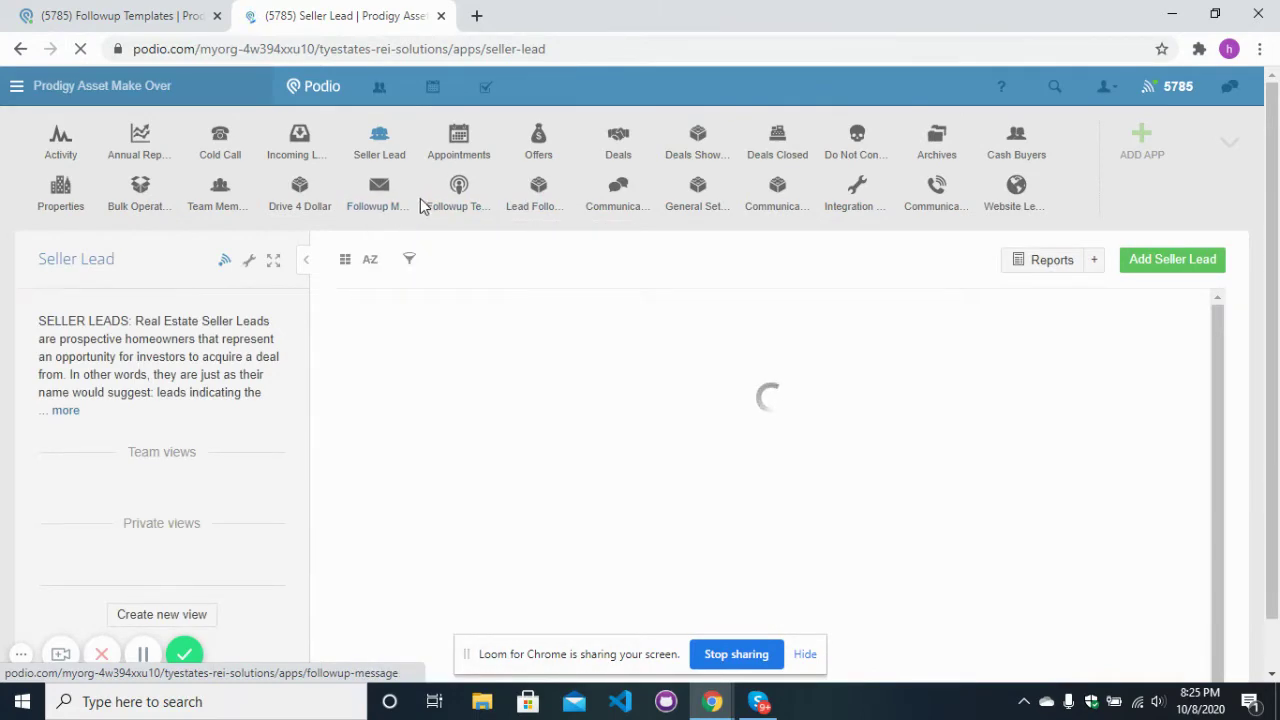
{"action": "mouse_move", "coordinate": [531, 205]}
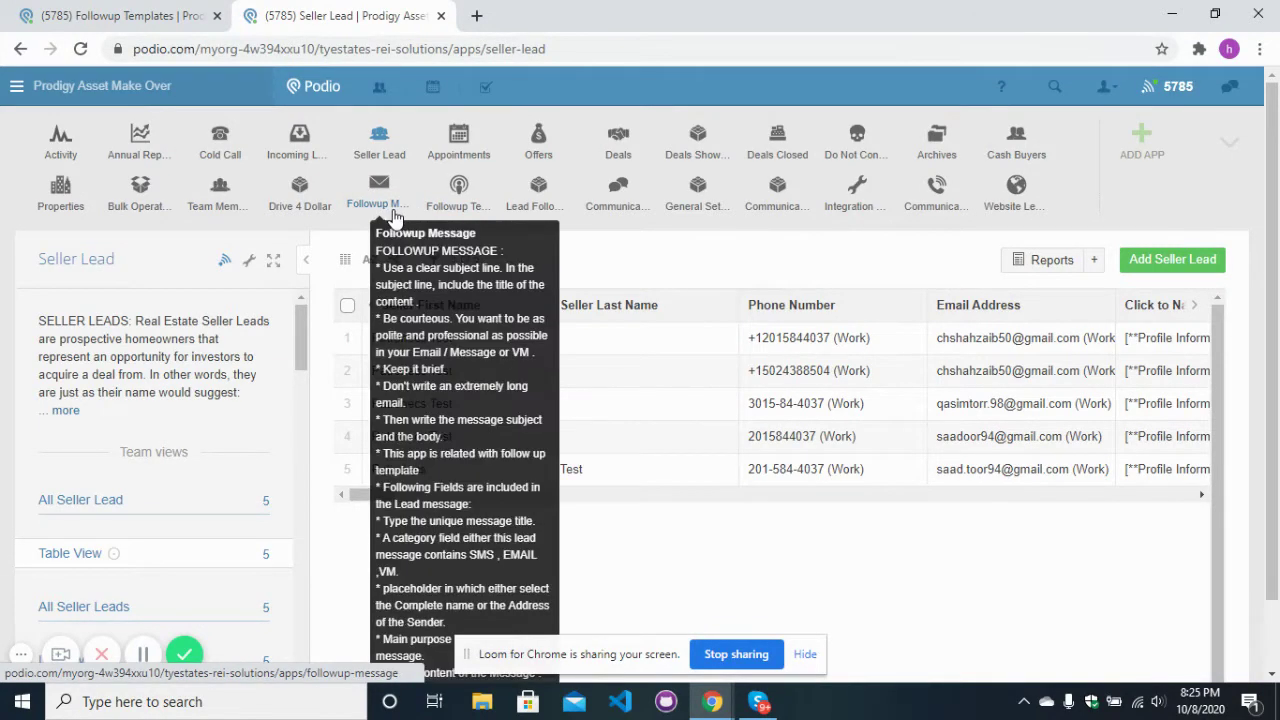
{"action": "mouse_move", "coordinate": [435, 218]}
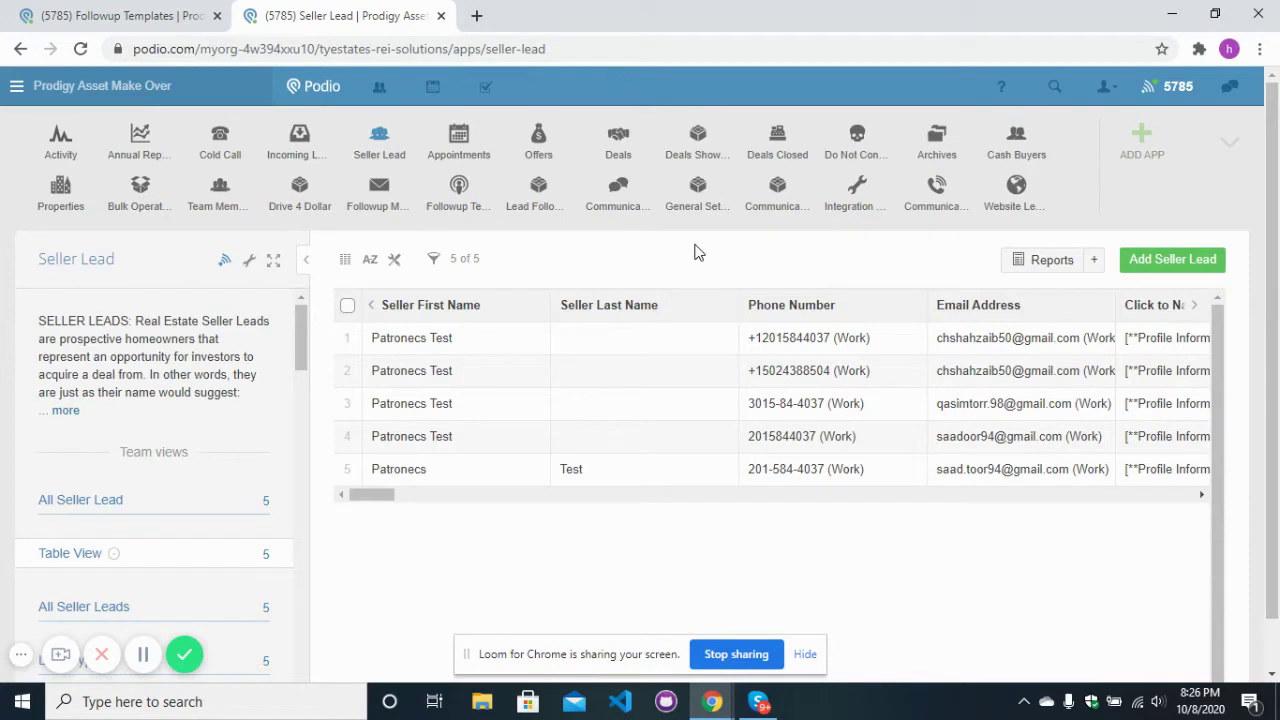
{"action": "left_click", "coordinate": [468, 200]}
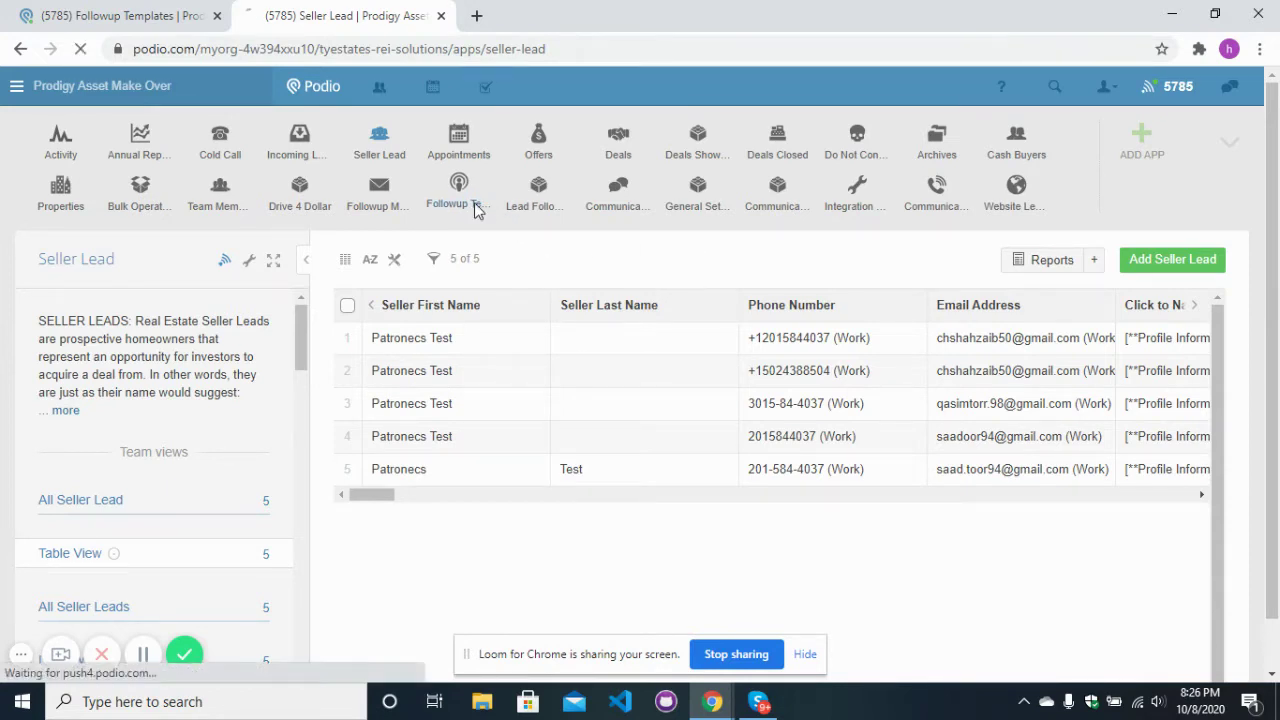
{"action": "left_click", "coordinate": [143, 654]}
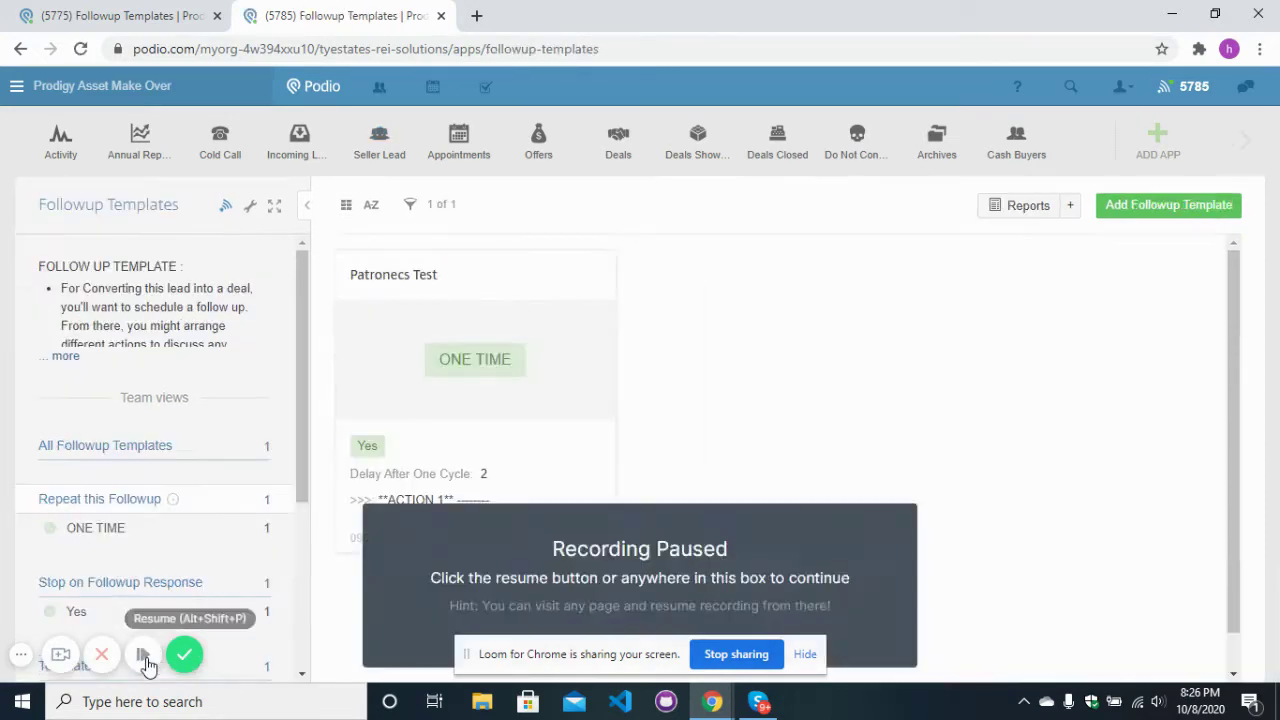
{"action": "left_click", "coordinate": [143, 654]}
Open the Patronecs Test followup template and review its repeat setting and Action 1 message and delay.
{"action": "left_click", "coordinate": [480, 289]}
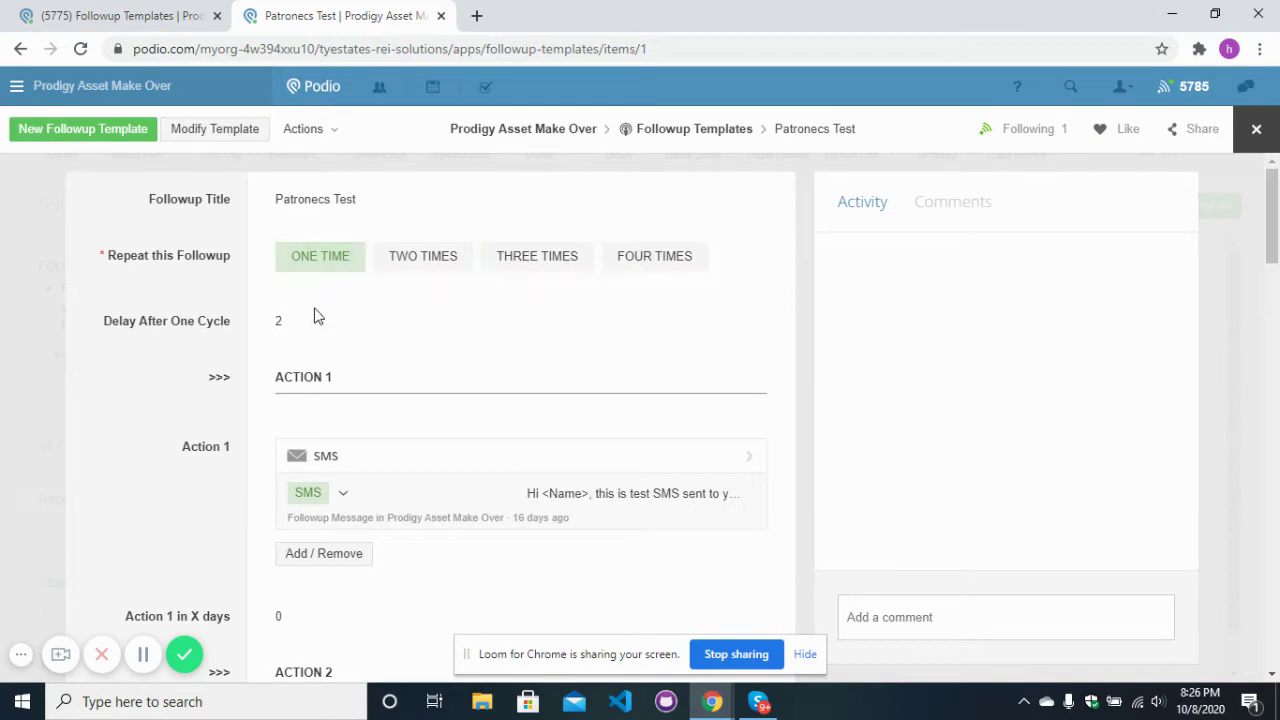
{"action": "scroll", "coordinate": [1277, 232], "scroll_direction": "down", "scroll_amount": 2}
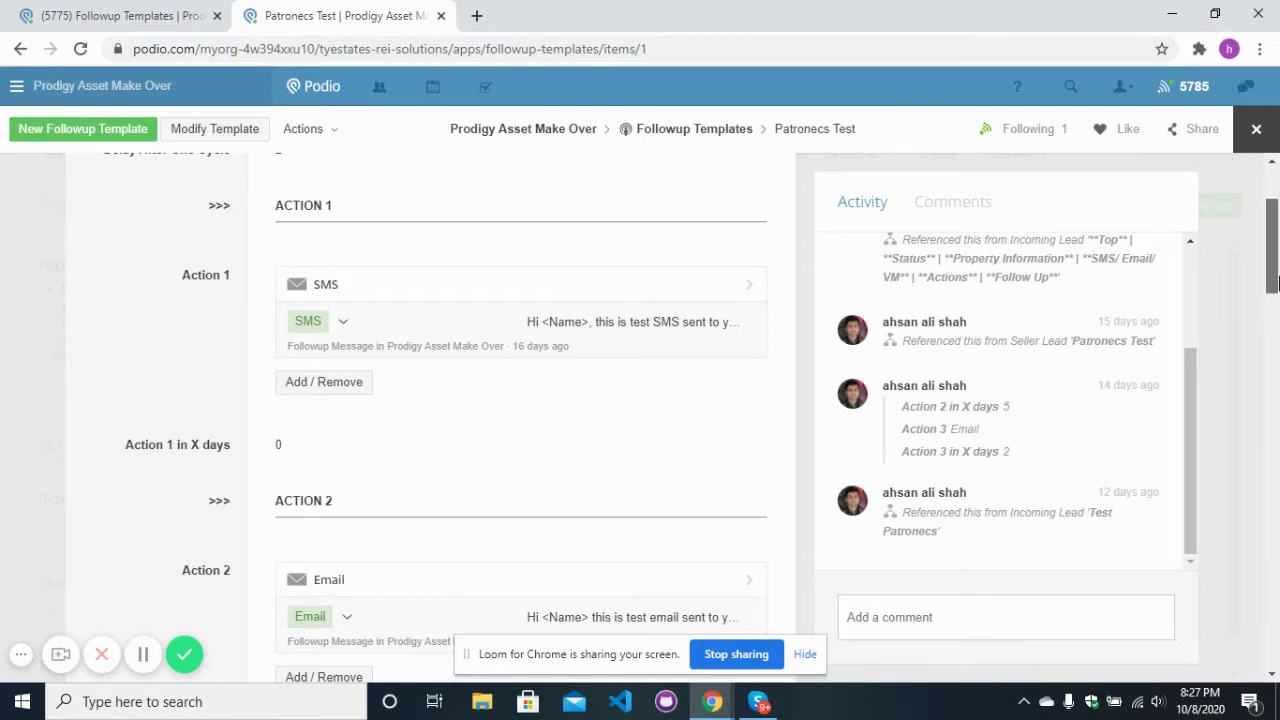
{"action": "mouse_move", "coordinate": [1273, 283]}
{"action": "left_mouse_down"}
{"action": "mouse_move", "coordinate": [1273, 565]}
{"action": "mouse_move", "coordinate": [1273, 258]}
{"action": "left_mouse_up"}
{"action": "scroll", "coordinate": [1273, 258], "scroll_direction": "down", "scroll_amount": 2}
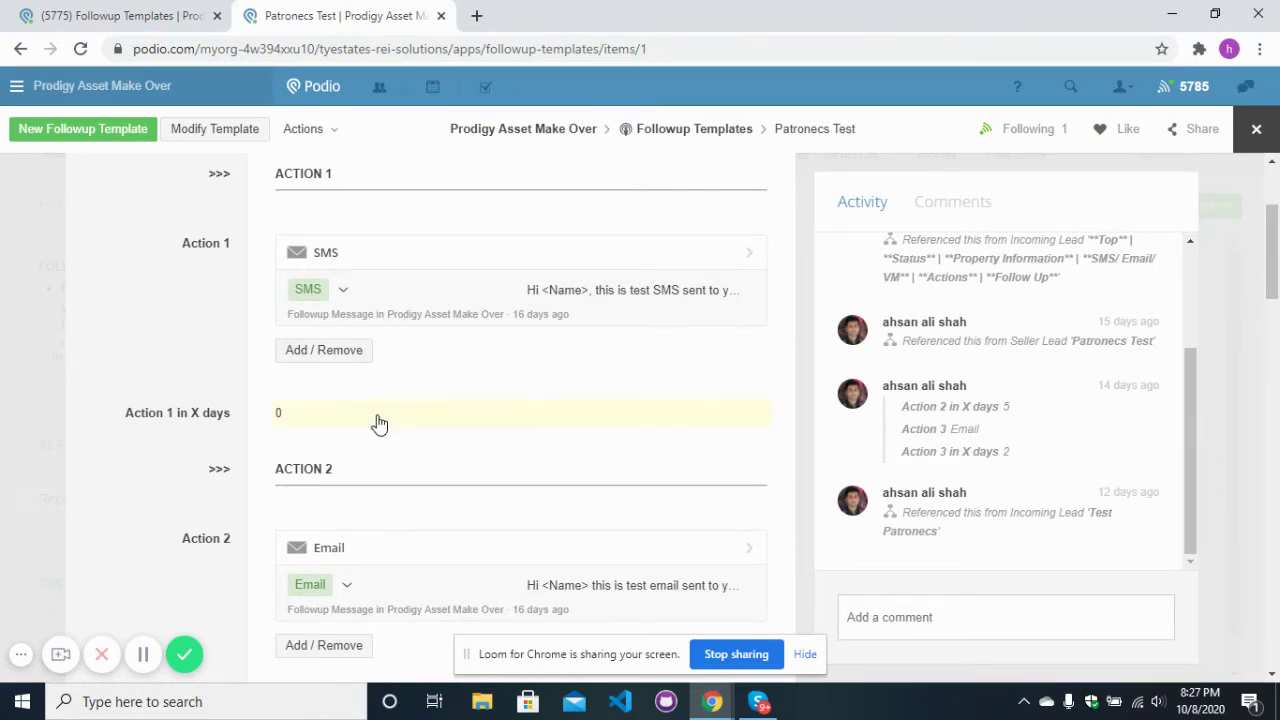
Remove the message linked to Action 2 and link the SMS followup message in its place.
{"action": "left_click_drag", "start_coordinate": [1274, 263], "coordinate": [1276, 324]}
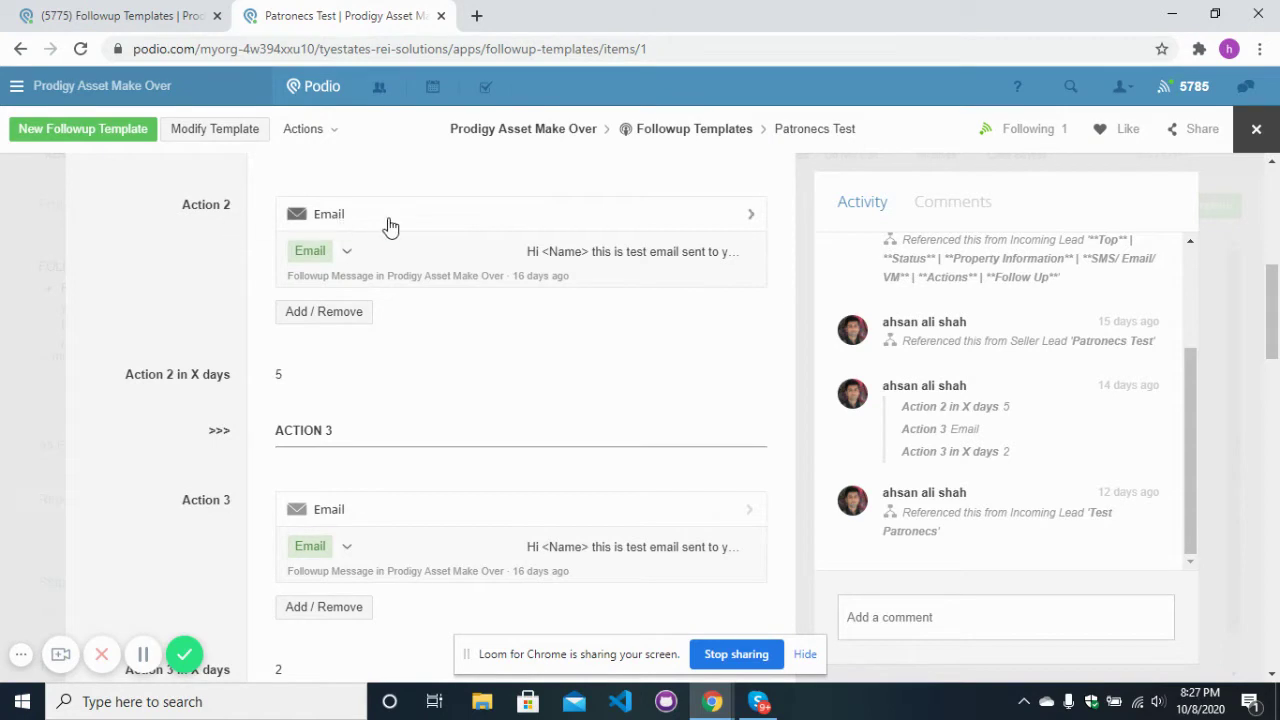
{"action": "left_click", "coordinate": [343, 328]}
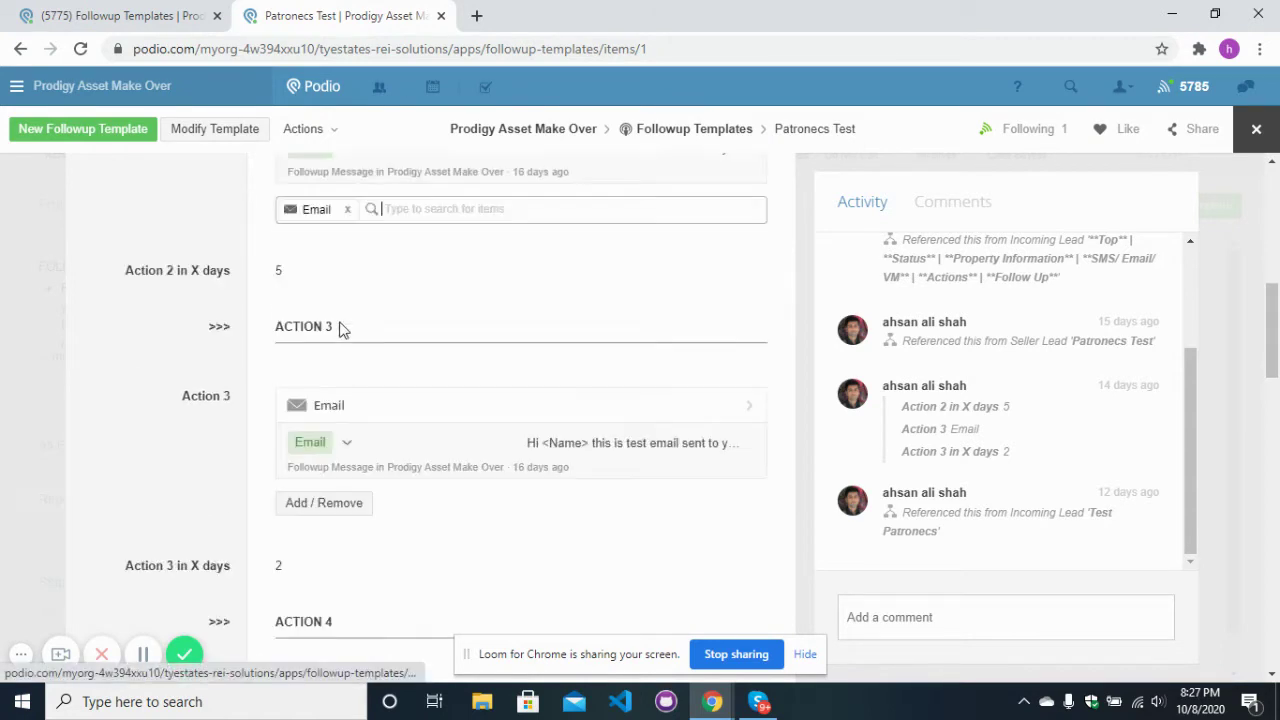
{"action": "left_click", "coordinate": [378, 214]}
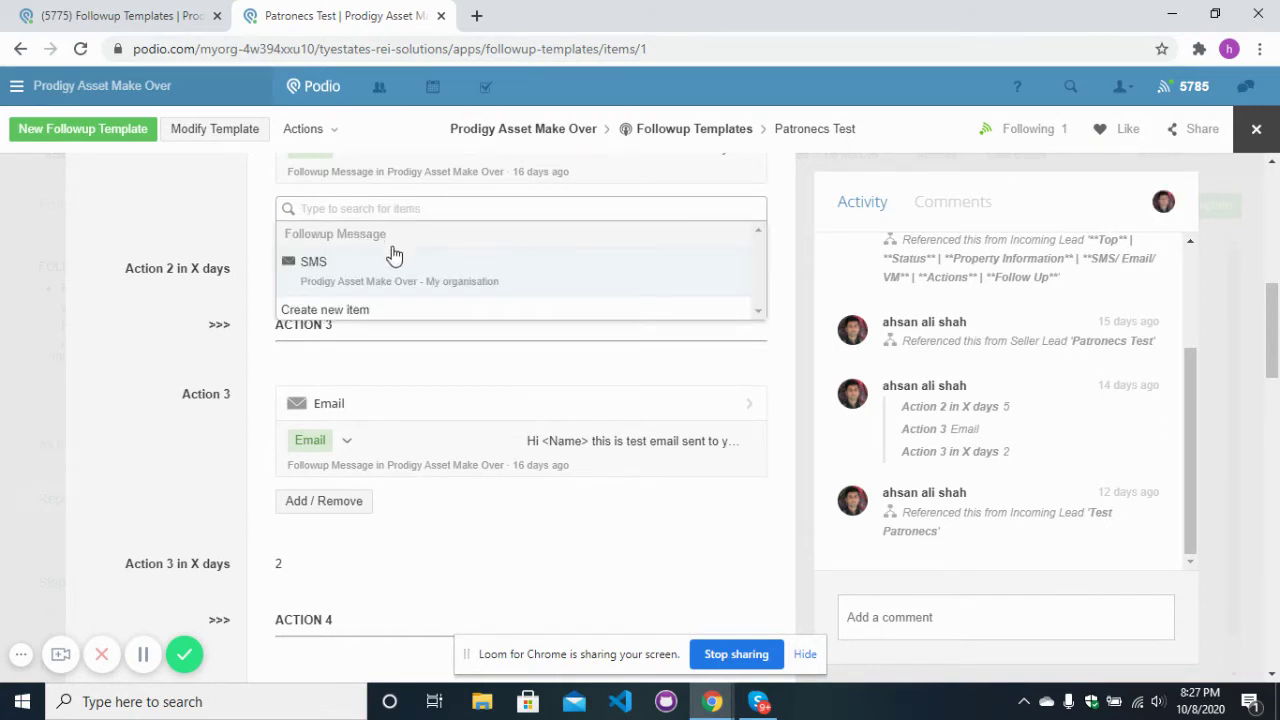
{"action": "left_click", "coordinate": [378, 265]}
{"action": "left_click", "coordinate": [193, 237]}
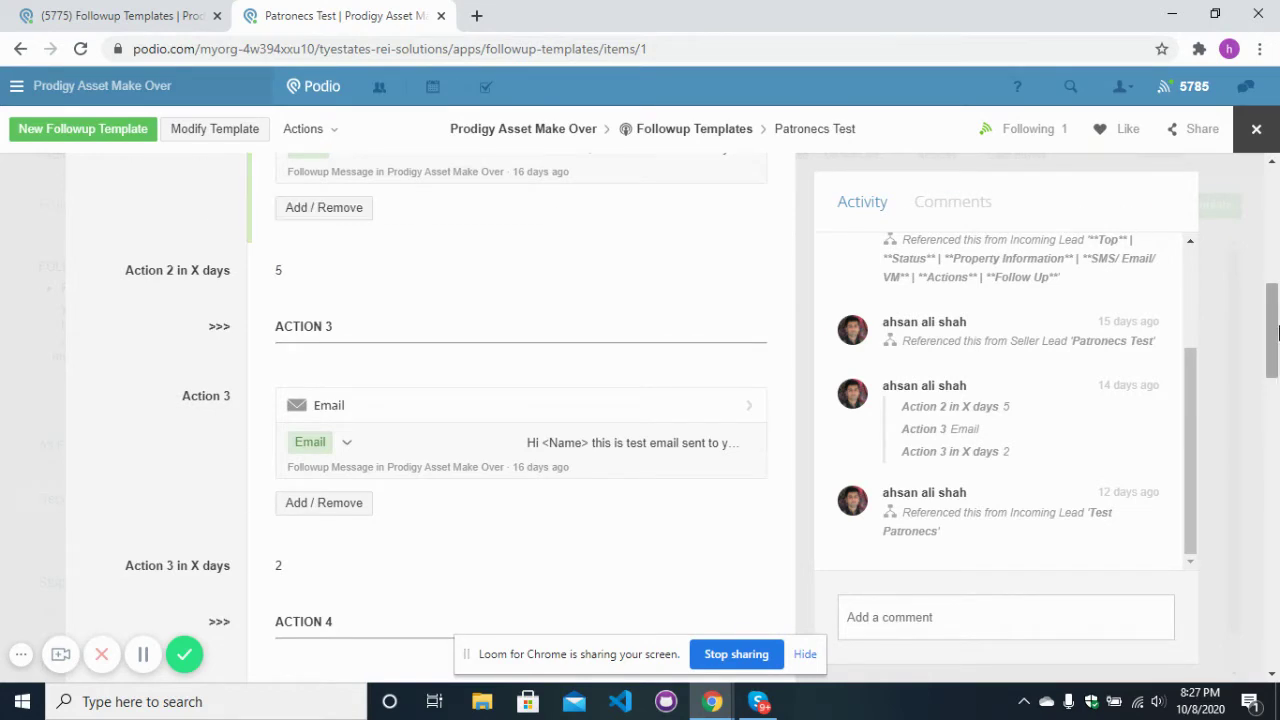
{"action": "left_click_drag", "start_coordinate": [1276, 330], "coordinate": [1278, 325]}
{"action": "scroll", "coordinate": [1276, 325], "scroll_direction": "up", "scroll_amount": 2}
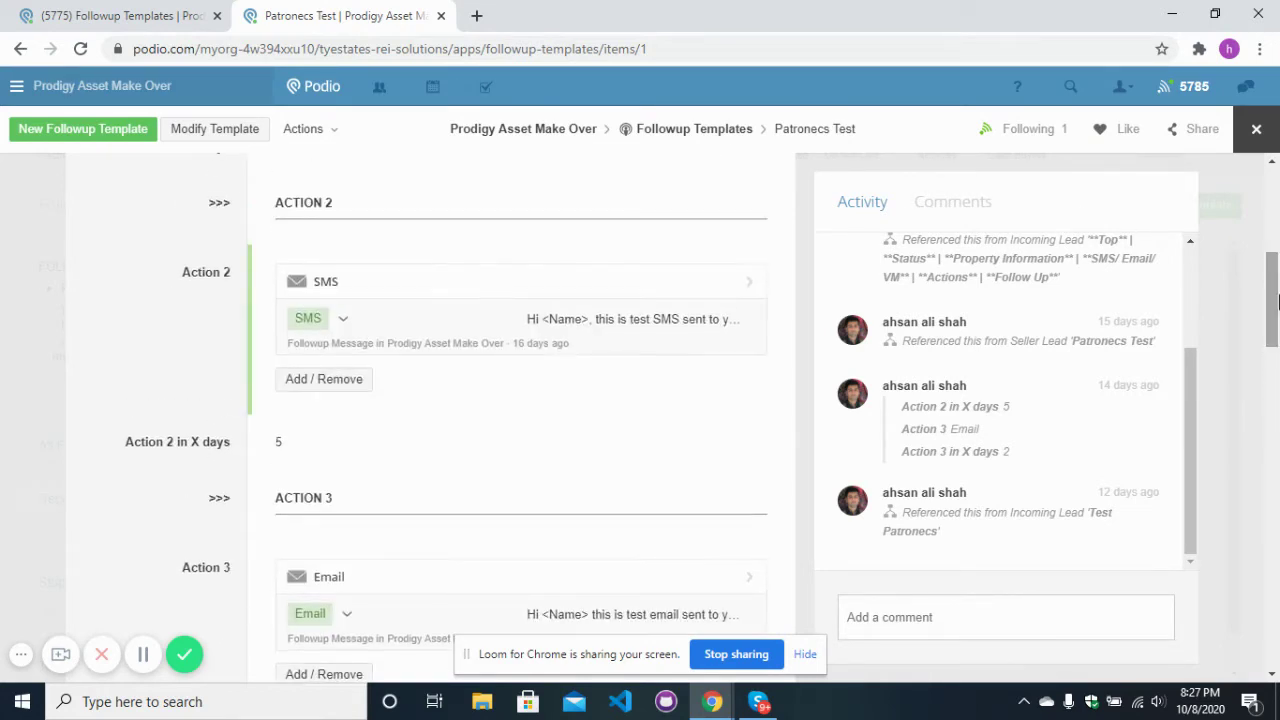
Open the SMS followup message linked to Action 2 and examine its type options, placeholders and message body.
{"action": "left_click", "coordinate": [505, 280]}
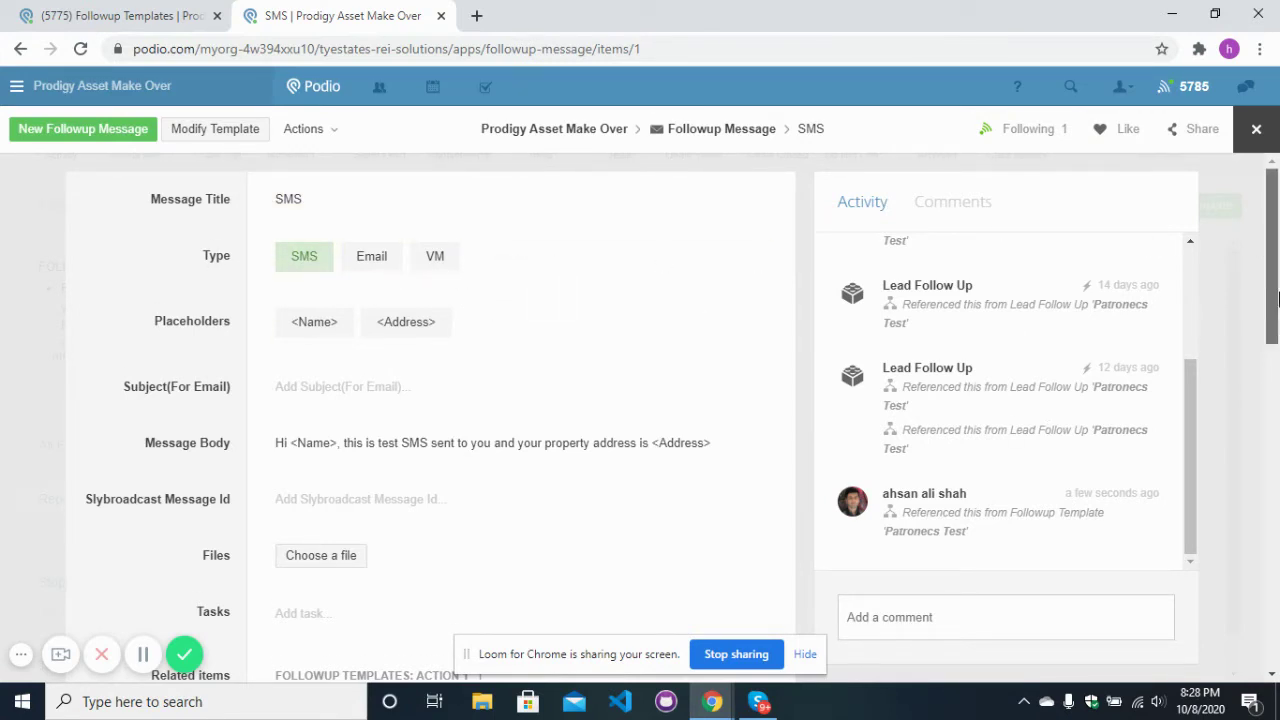
{"action": "left_click_drag", "start_coordinate": [1277, 297], "coordinate": [1277, 330]}
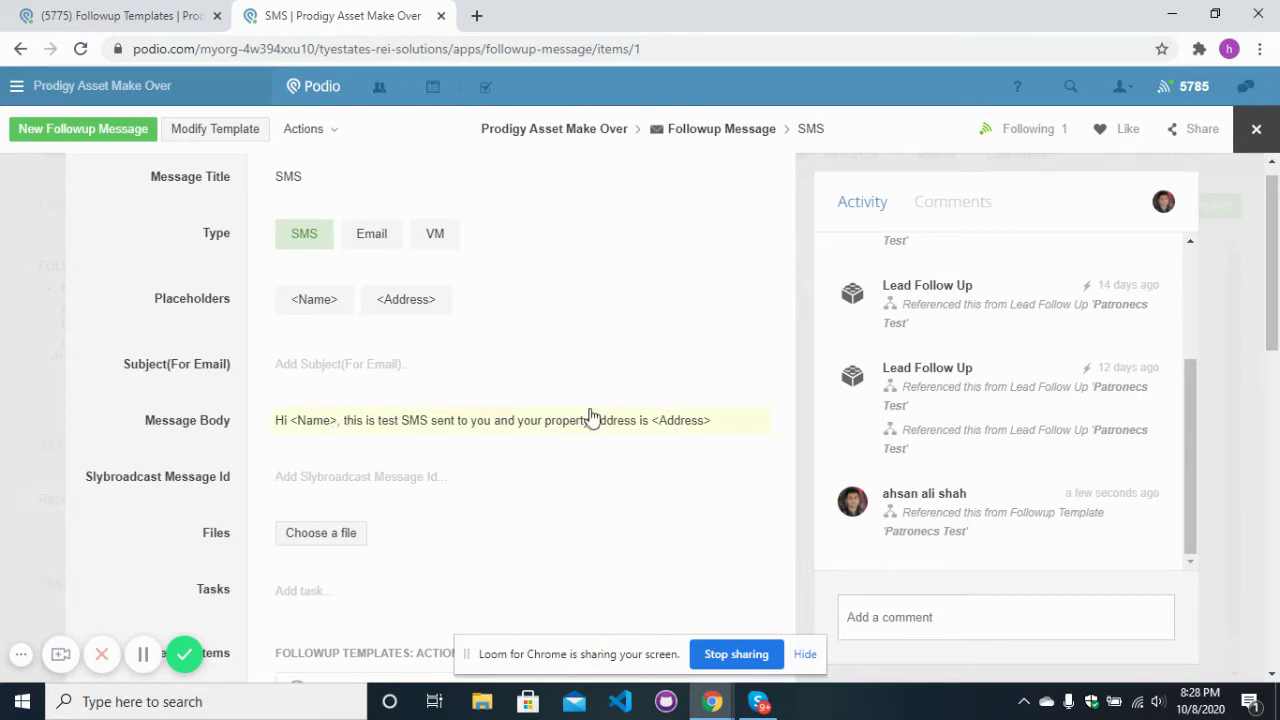
{"action": "left_click", "coordinate": [379, 250]}
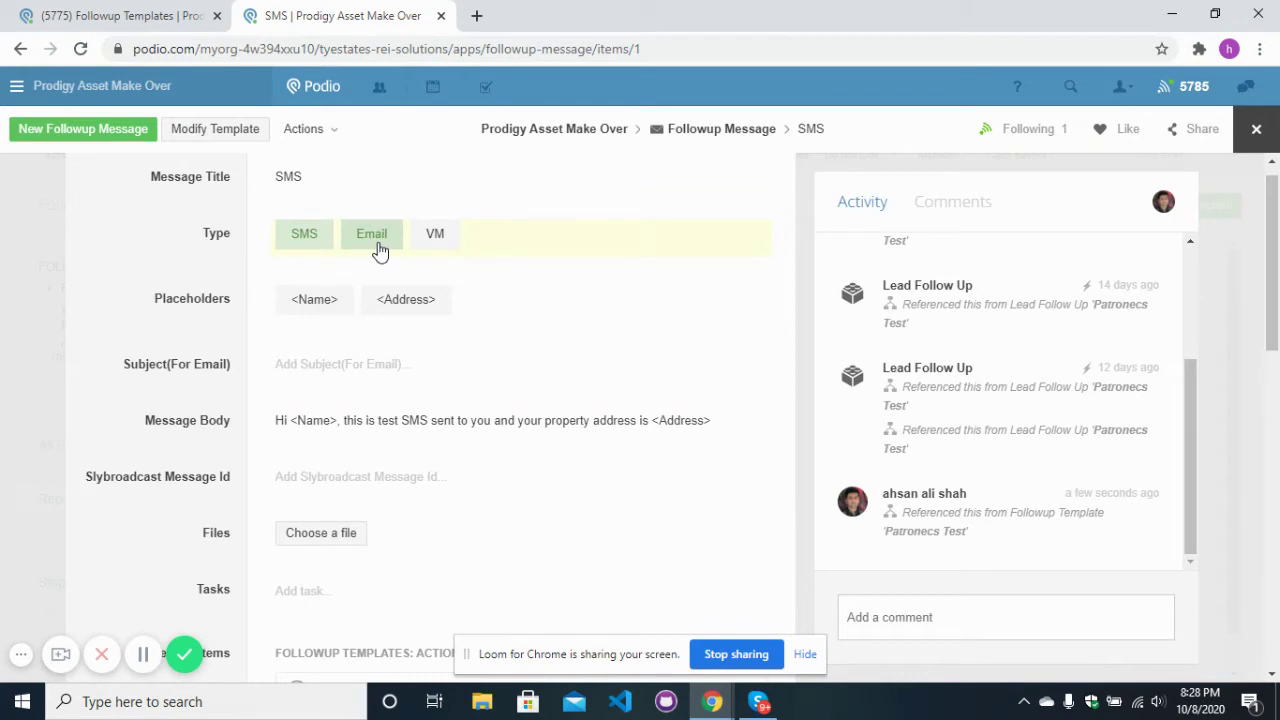
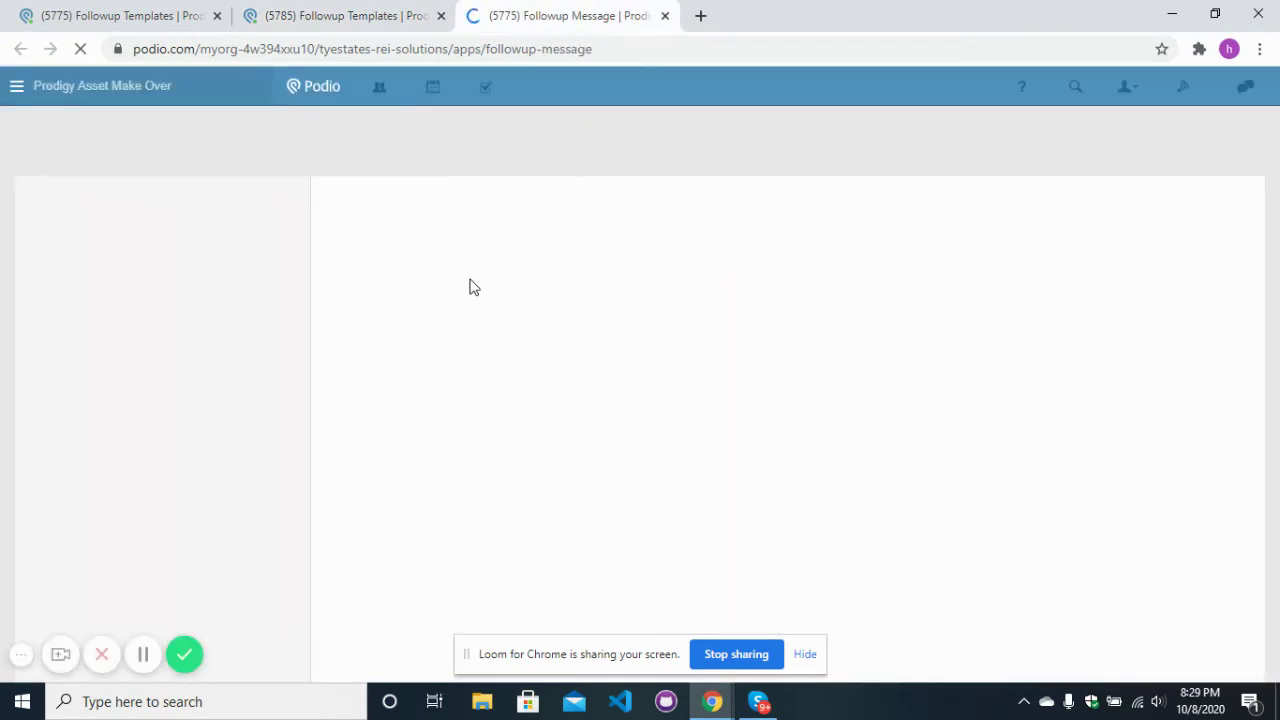
Create a new item in the Followup Message app and title it "1st Day SMS".
{"action": "left_click", "coordinate": [345, 15]}
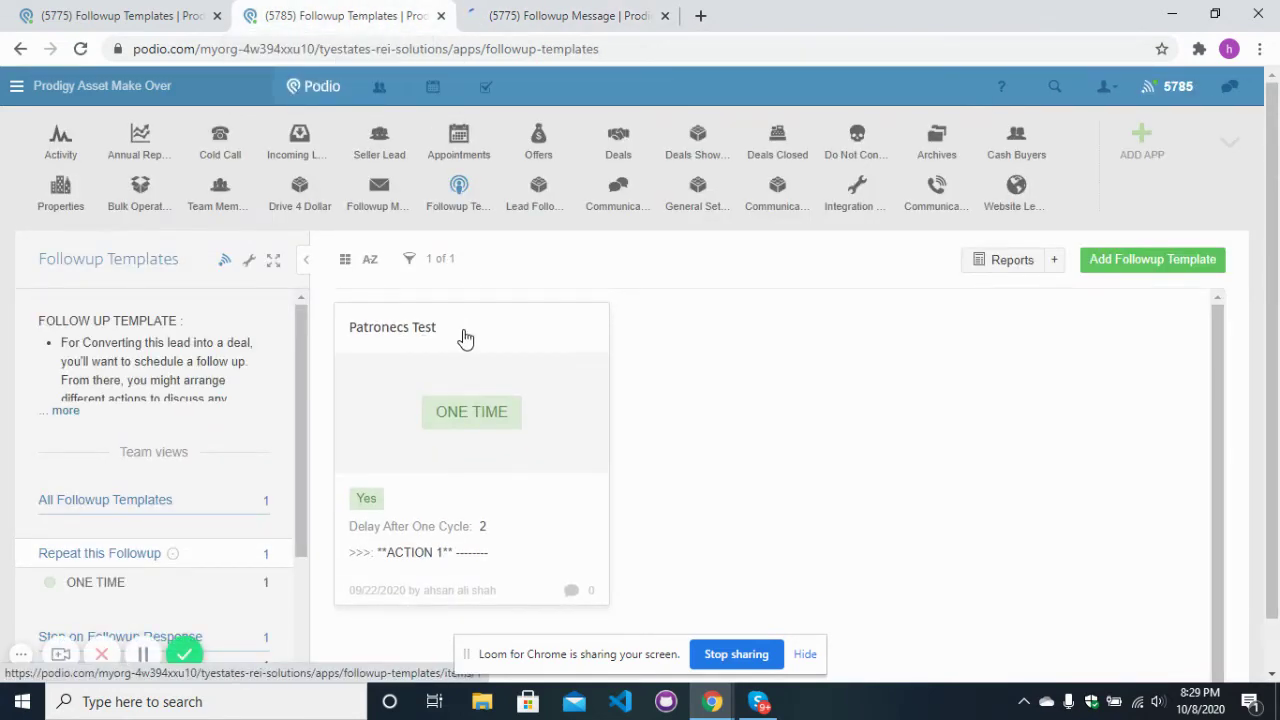
{"action": "left_click", "coordinate": [551, 12]}
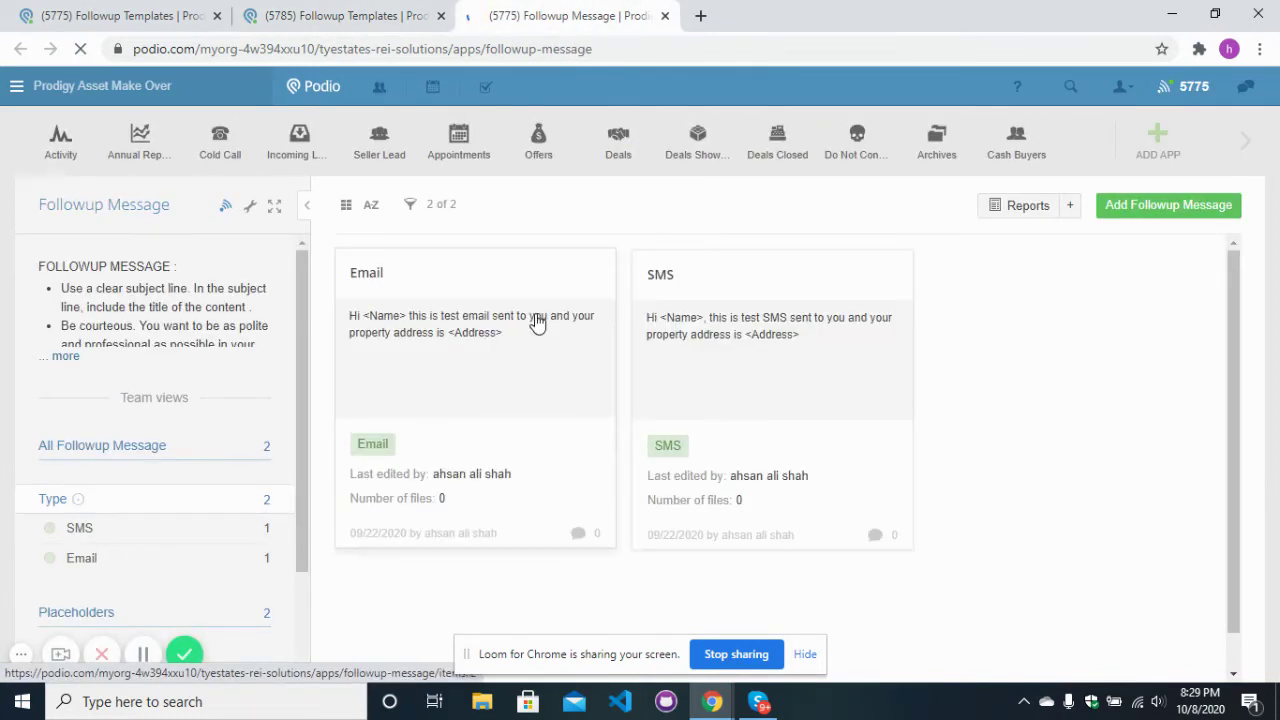
{"action": "left_click", "coordinate": [1162, 216]}
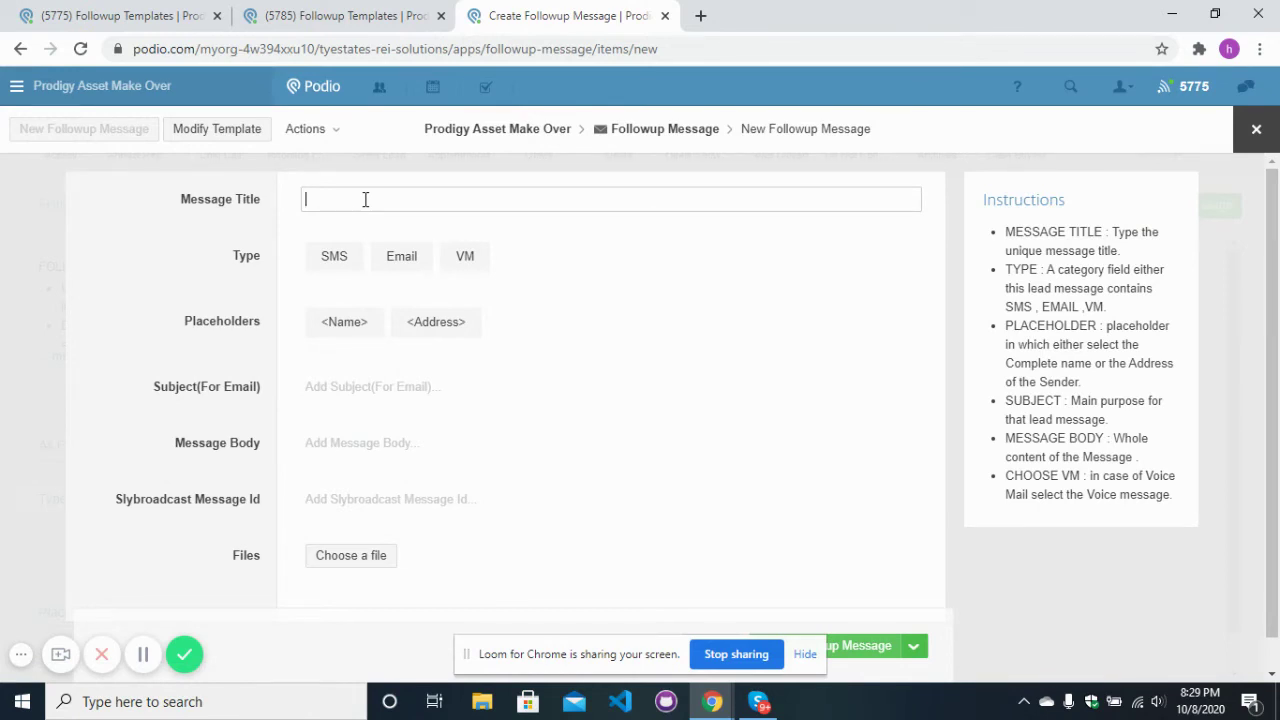
{"action": "left_click", "coordinate": [380, 13]}
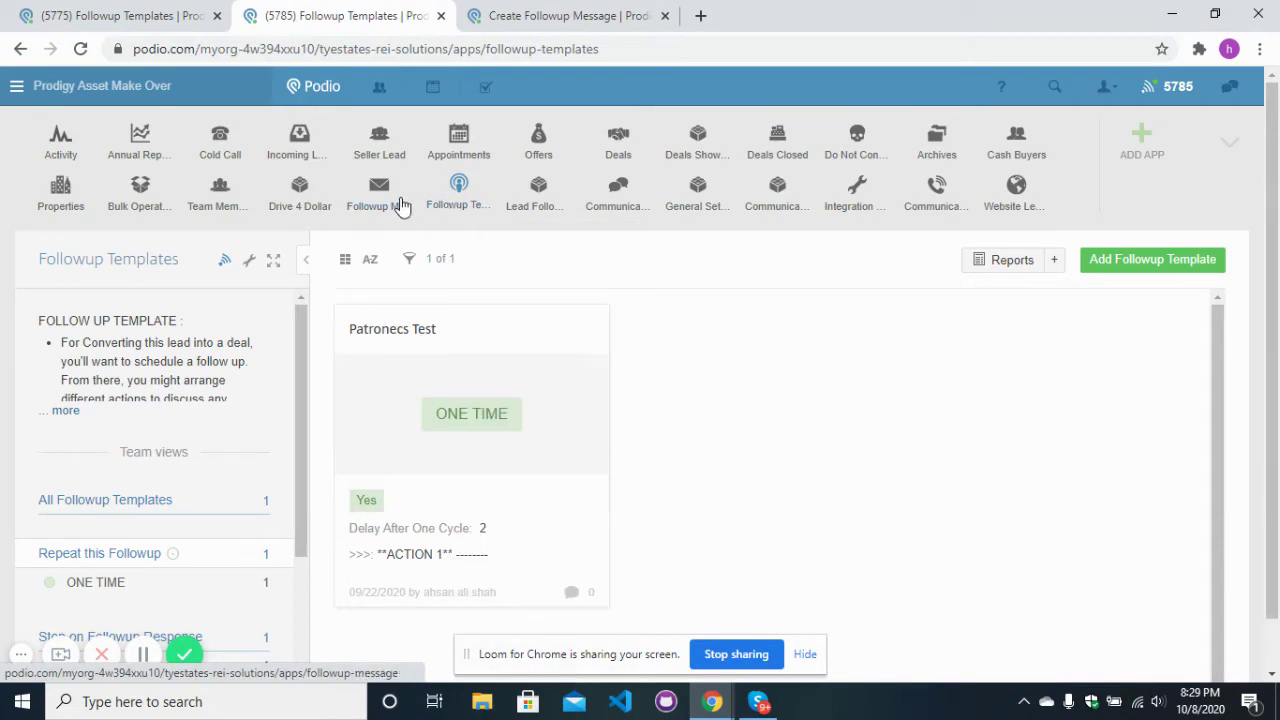
{"action": "left_click", "coordinate": [560, 15]}
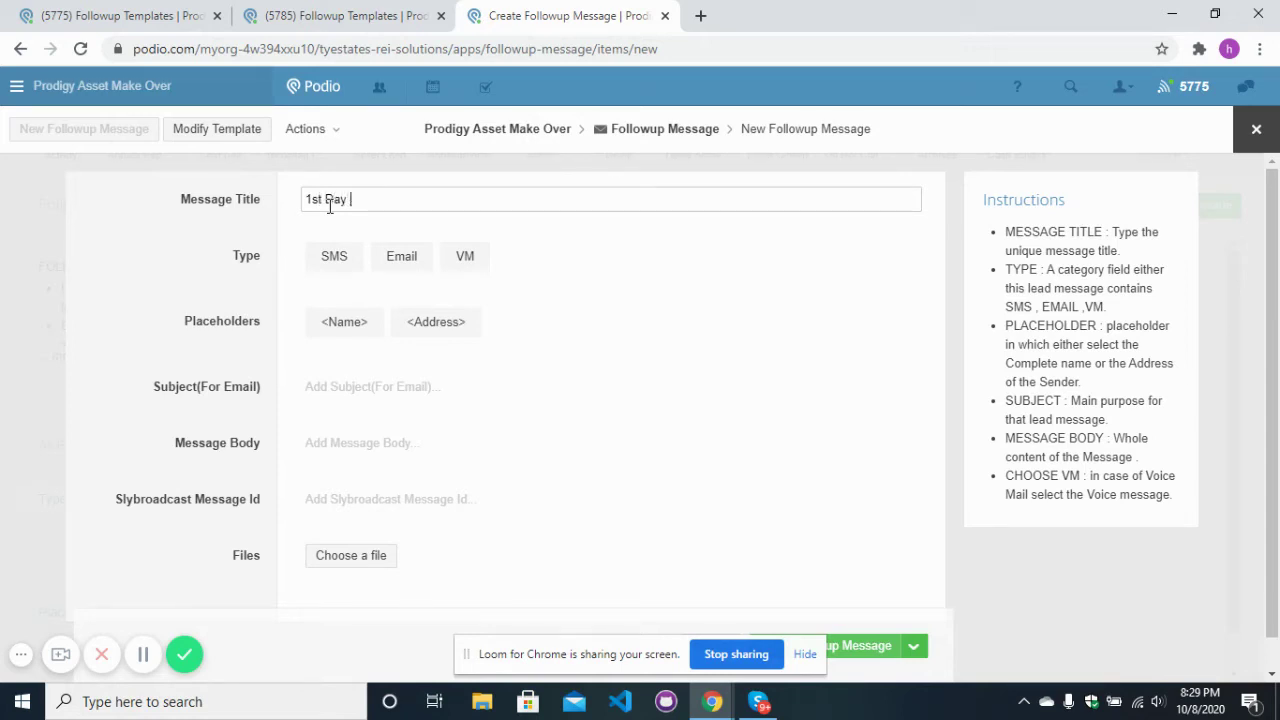
{"action": "type", "text": "SMS"}
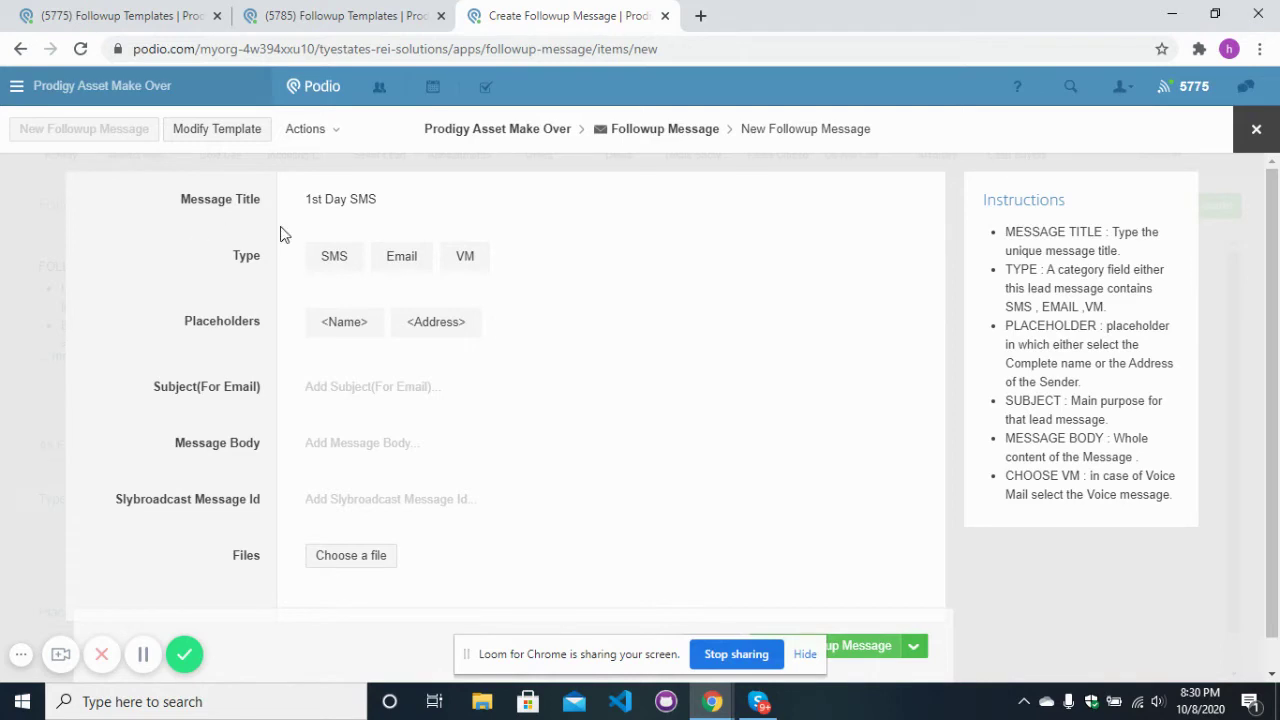
Set the new message's type to SMS, enter "Message test" as its body, and save it.
{"action": "left_click", "coordinate": [336, 258]}
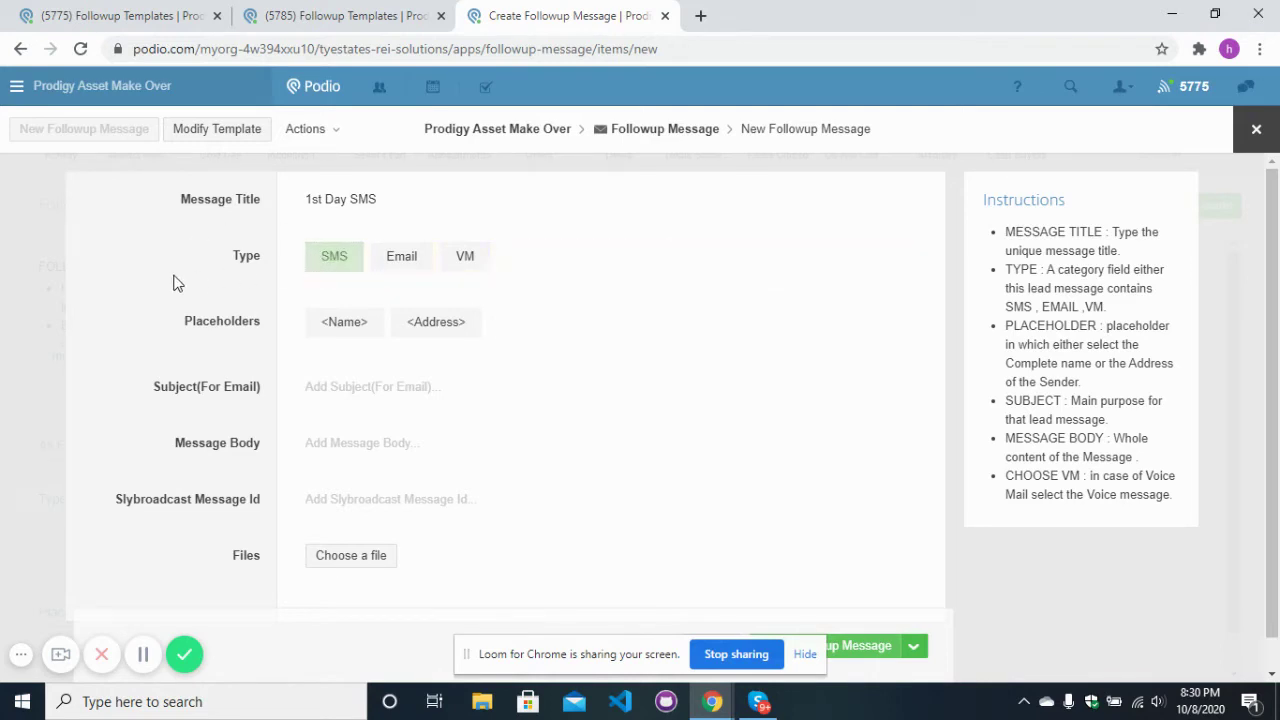
{"action": "left_click", "coordinate": [352, 458]}
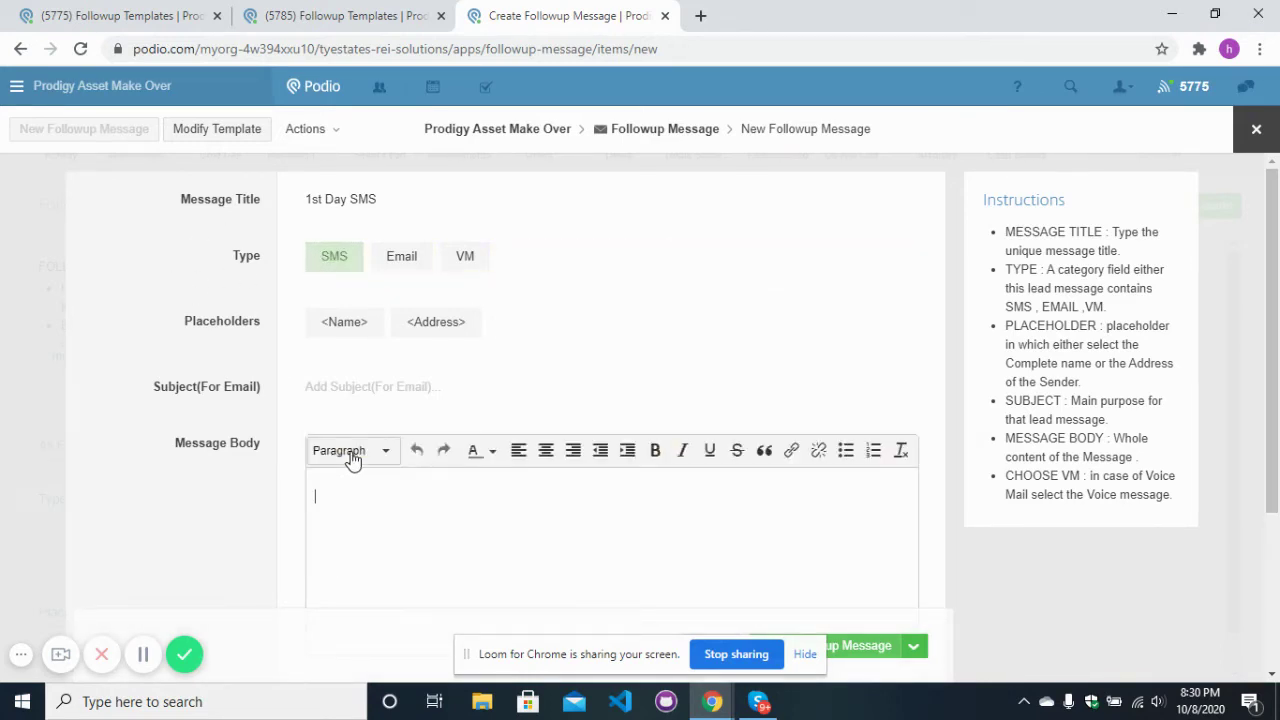
{"action": "type", "text": "M"}
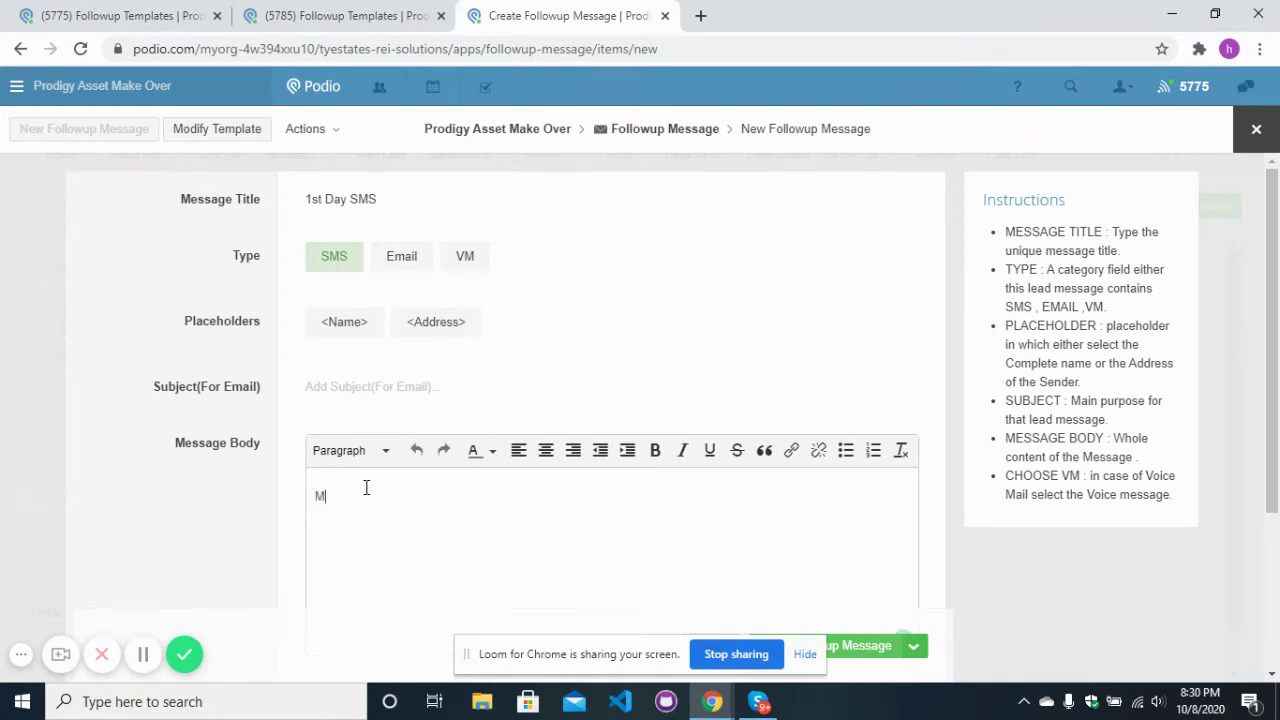
{"action": "type", "text": "essage test"}
{"action": "left_click", "coordinate": [183, 500]}
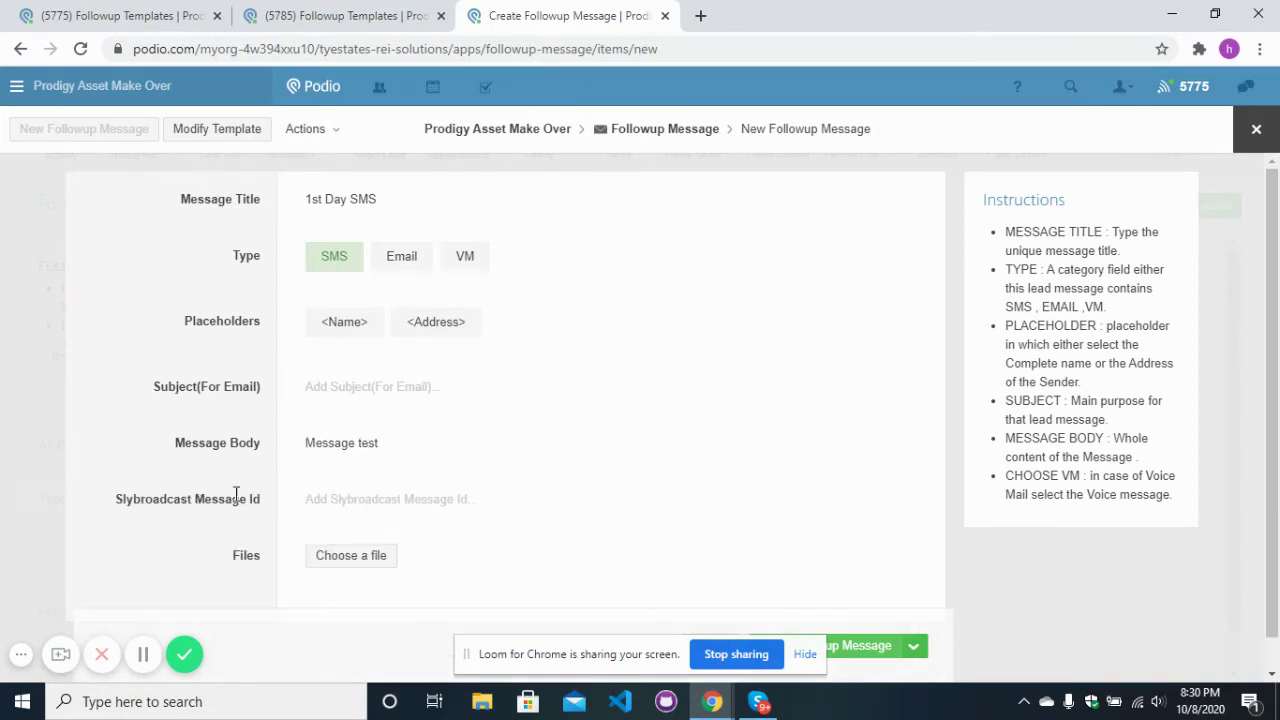
{"action": "left_click", "coordinate": [872, 646]}
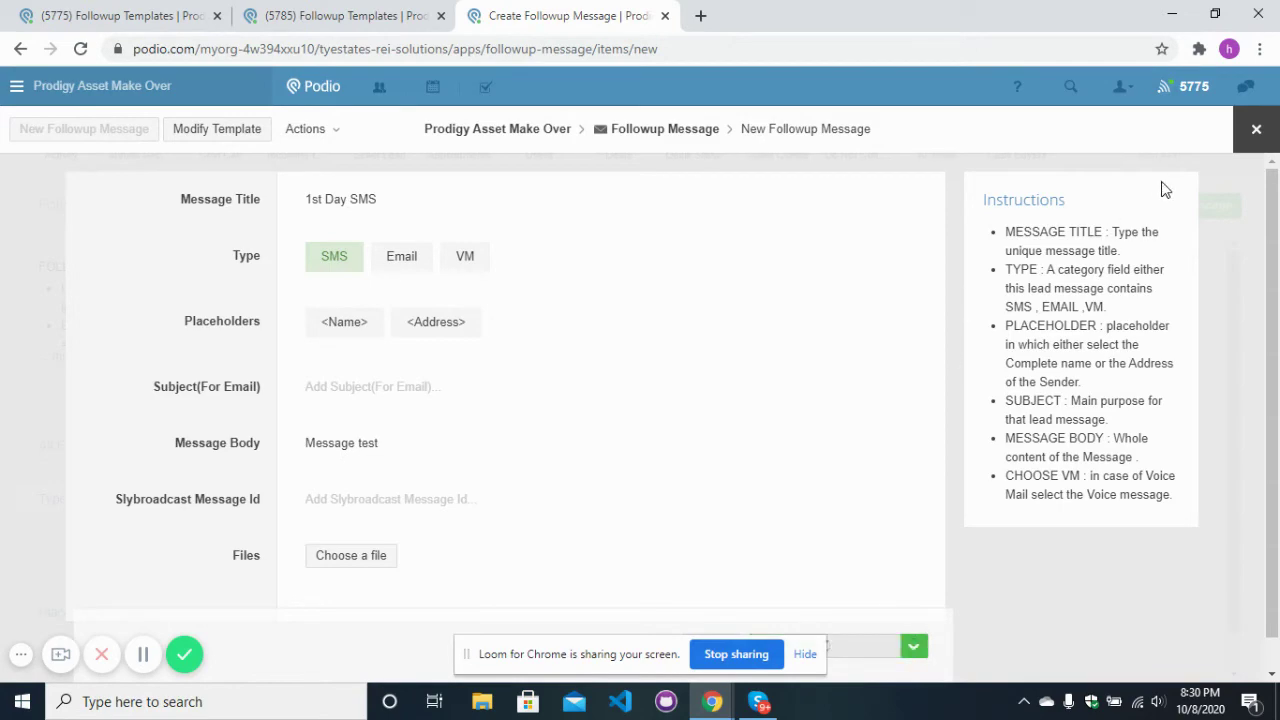
{"action": "left_click", "coordinate": [1254, 131]}
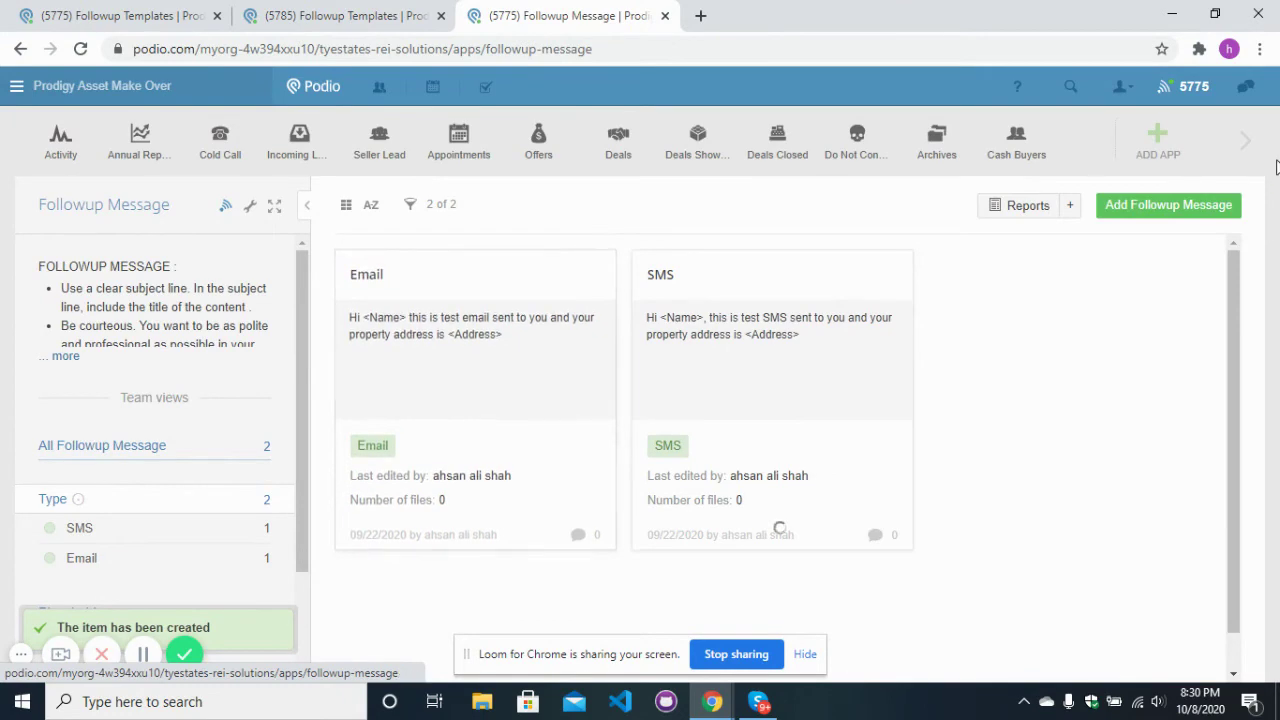
Return to the Followup Templates app and open the Patronecs Test template.
{"action": "left_click", "coordinate": [1246, 142]}
{"action": "left_click", "coordinate": [452, 205]}
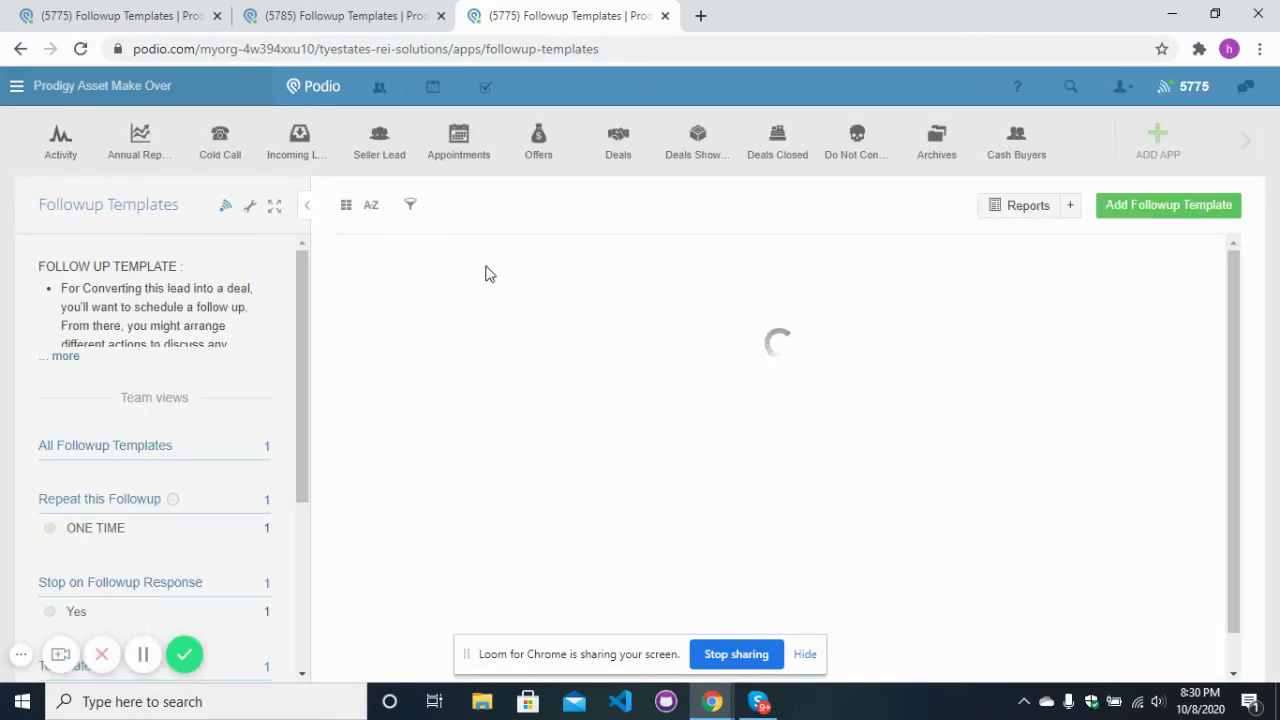
{"action": "left_click", "coordinate": [482, 300]}
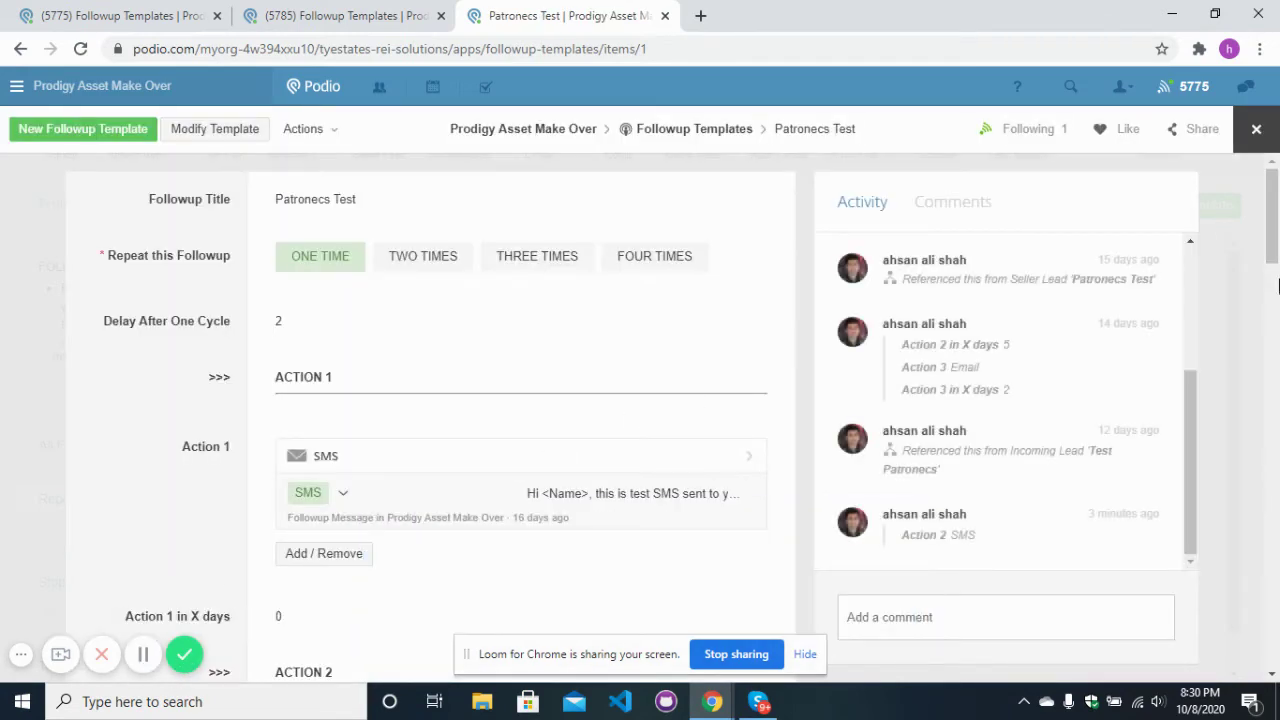
Link the 1st Day SMS followup message to Action 4 of the template.
{"action": "scroll", "coordinate": [1278, 310], "scroll_direction": "down", "scroll_amount": 5}
{"action": "left_click_drag", "start_coordinate": [1278, 310], "coordinate": [1278, 405]}
{"action": "left_click", "coordinate": [397, 343]}
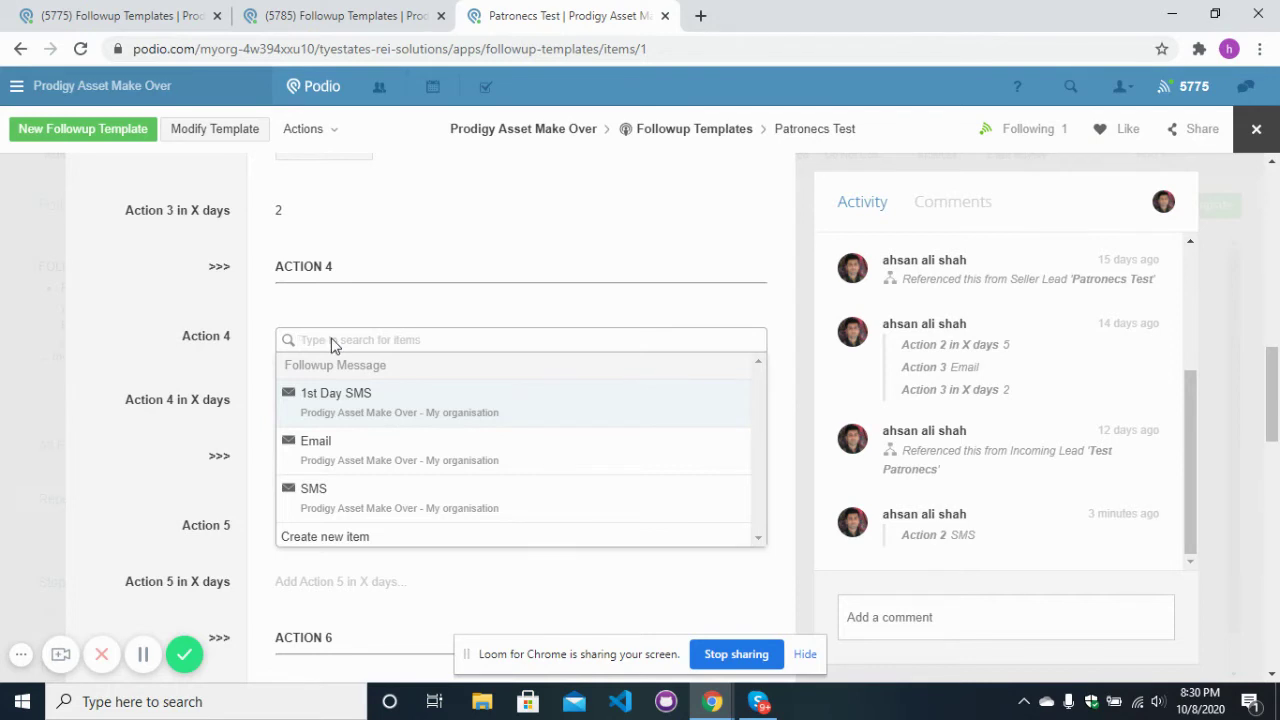
{"action": "left_click", "coordinate": [338, 400]}
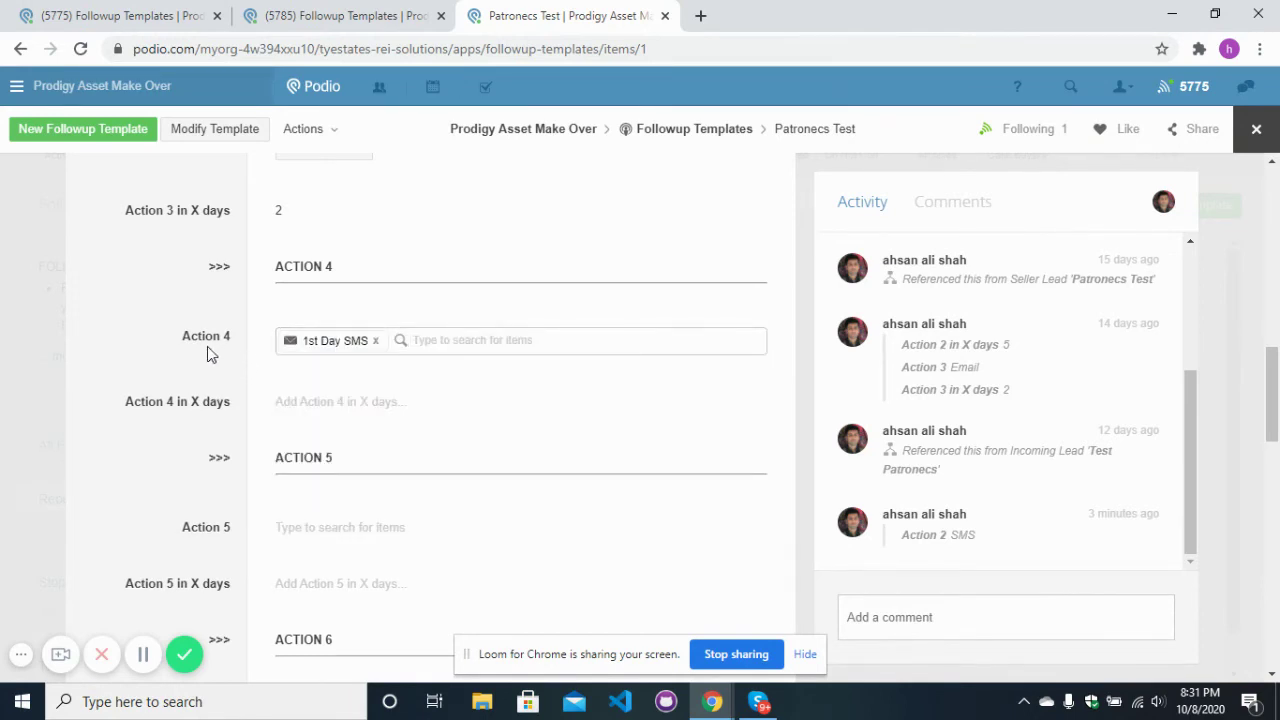
Save the message linked to Action 4 and set Action 4 in X days to 8.
{"action": "left_click", "coordinate": [166, 346]}
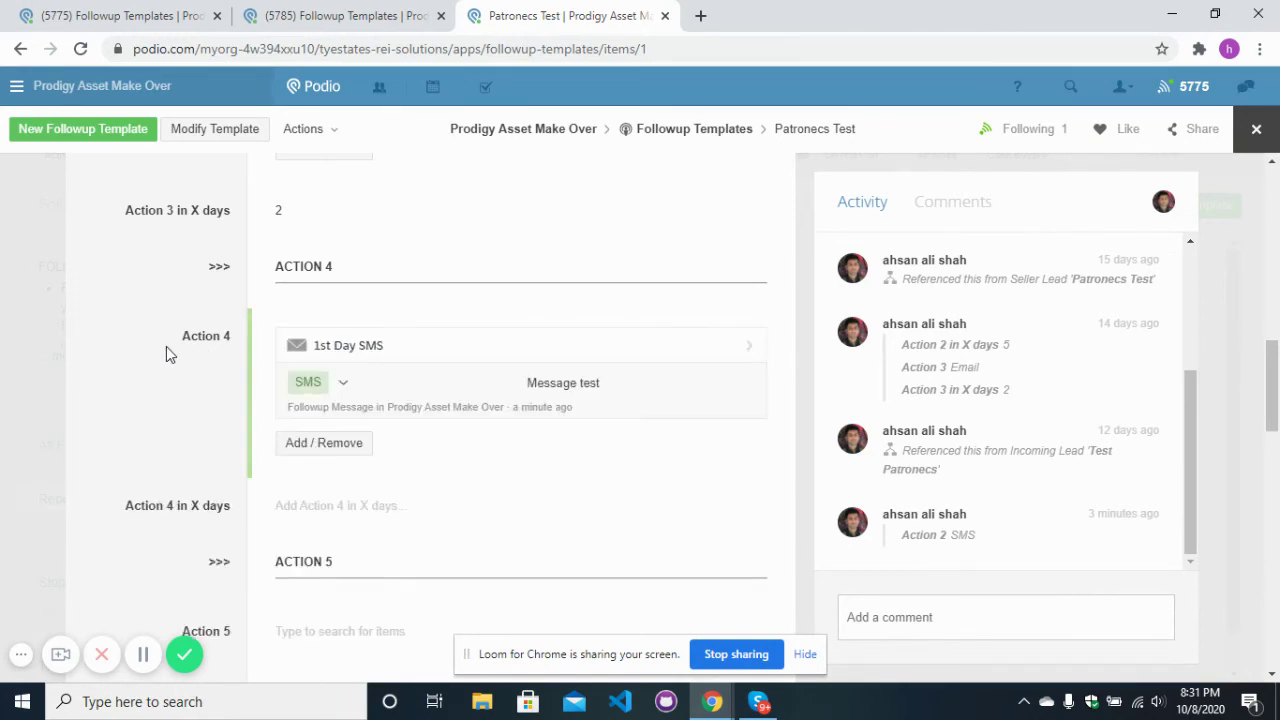
{"action": "left_click", "coordinate": [330, 514]}
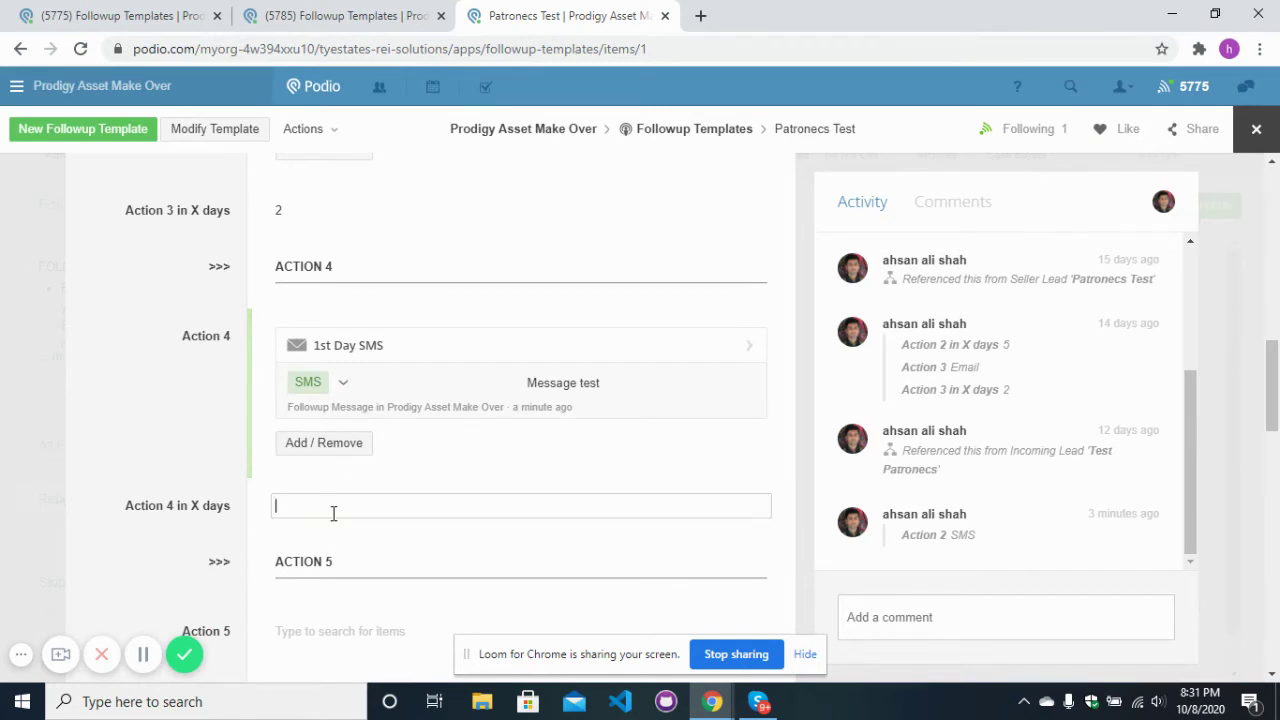
{"action": "type", "text": "8"}
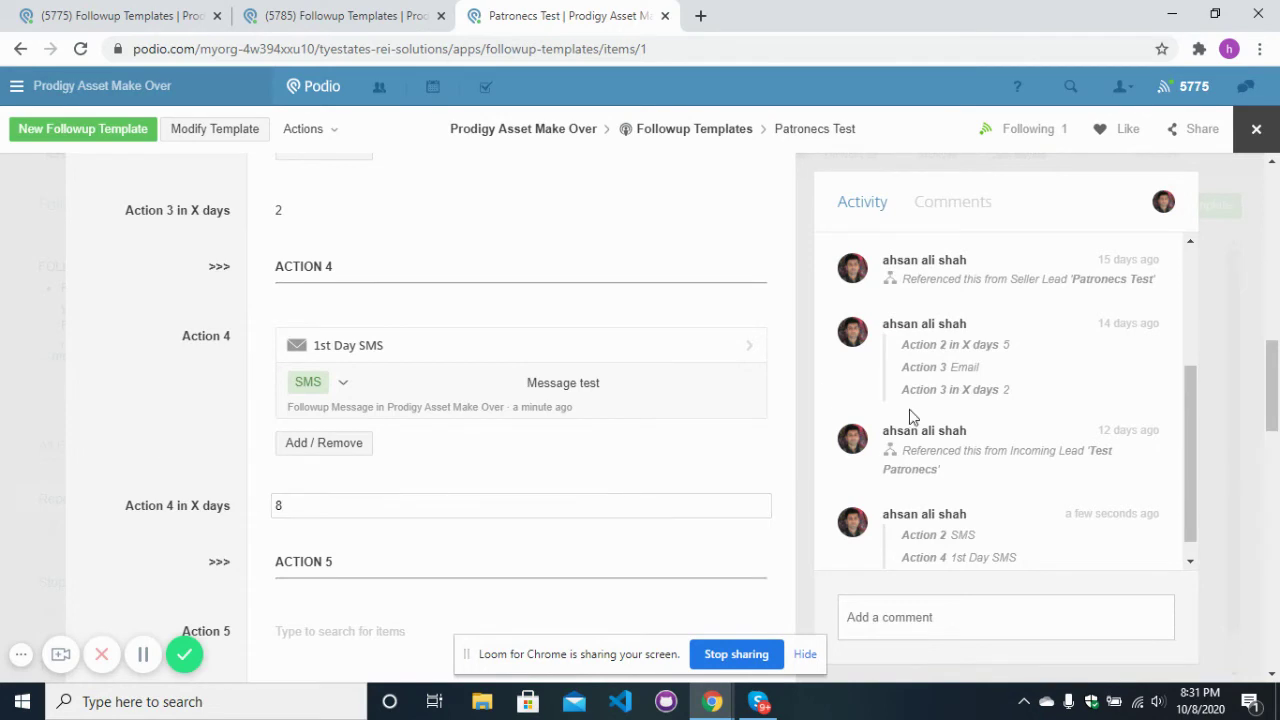
{"action": "left_click", "coordinate": [371, 541]}
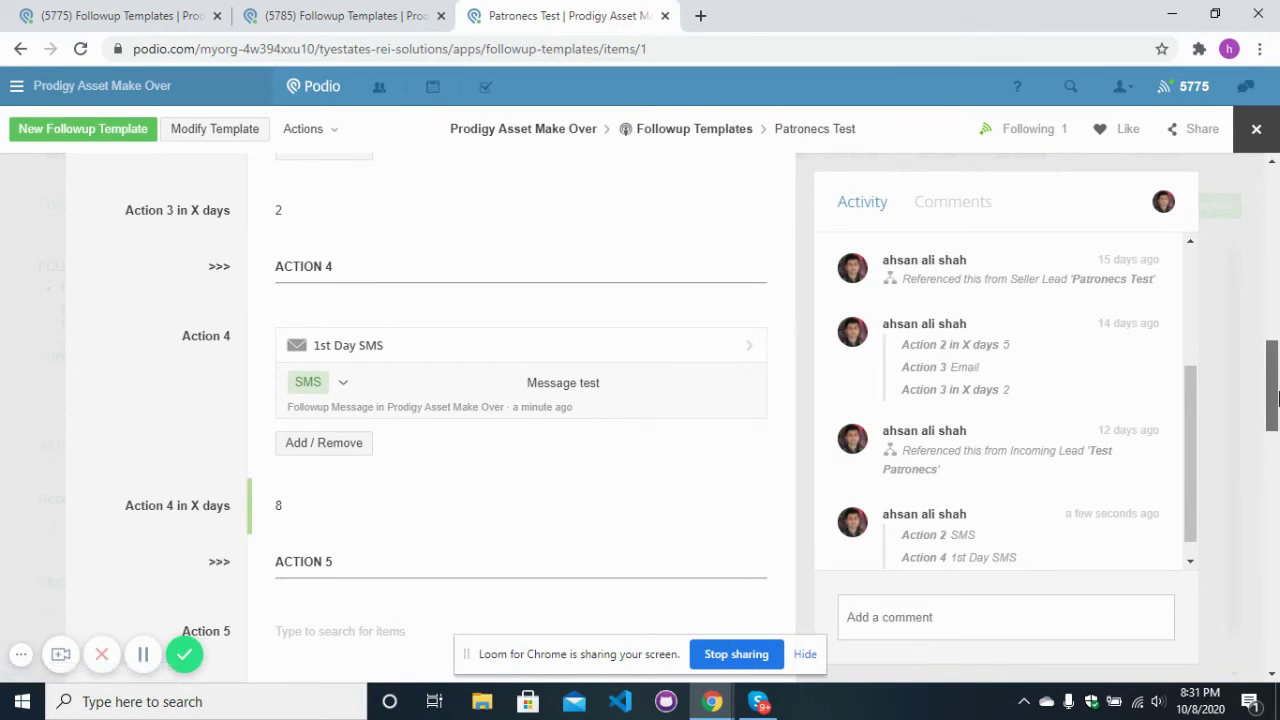
Review the template's scheduled actions, their day delays, and the repeat and Stop on Followup Response settings.
{"action": "scroll", "coordinate": [371, 541], "scroll_direction": "up", "scroll_amount": 1}
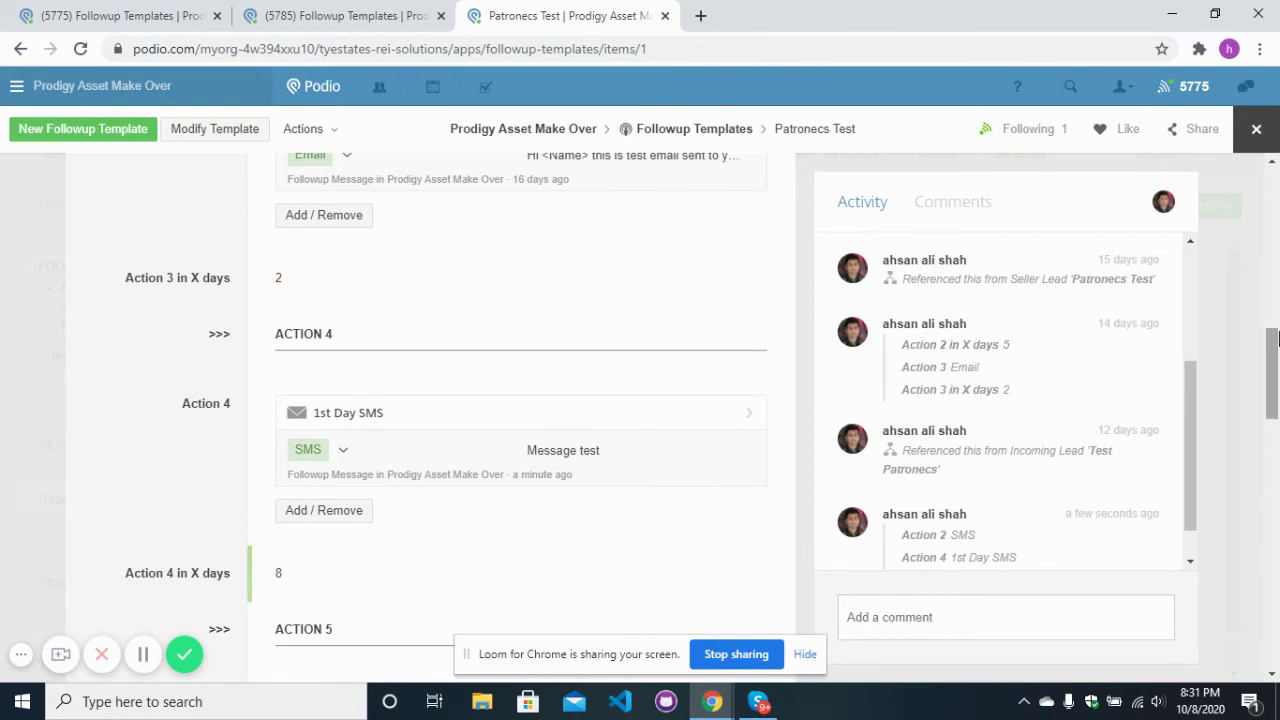
{"action": "left_click_drag", "start_coordinate": [1272, 340], "coordinate": [1274, 240]}
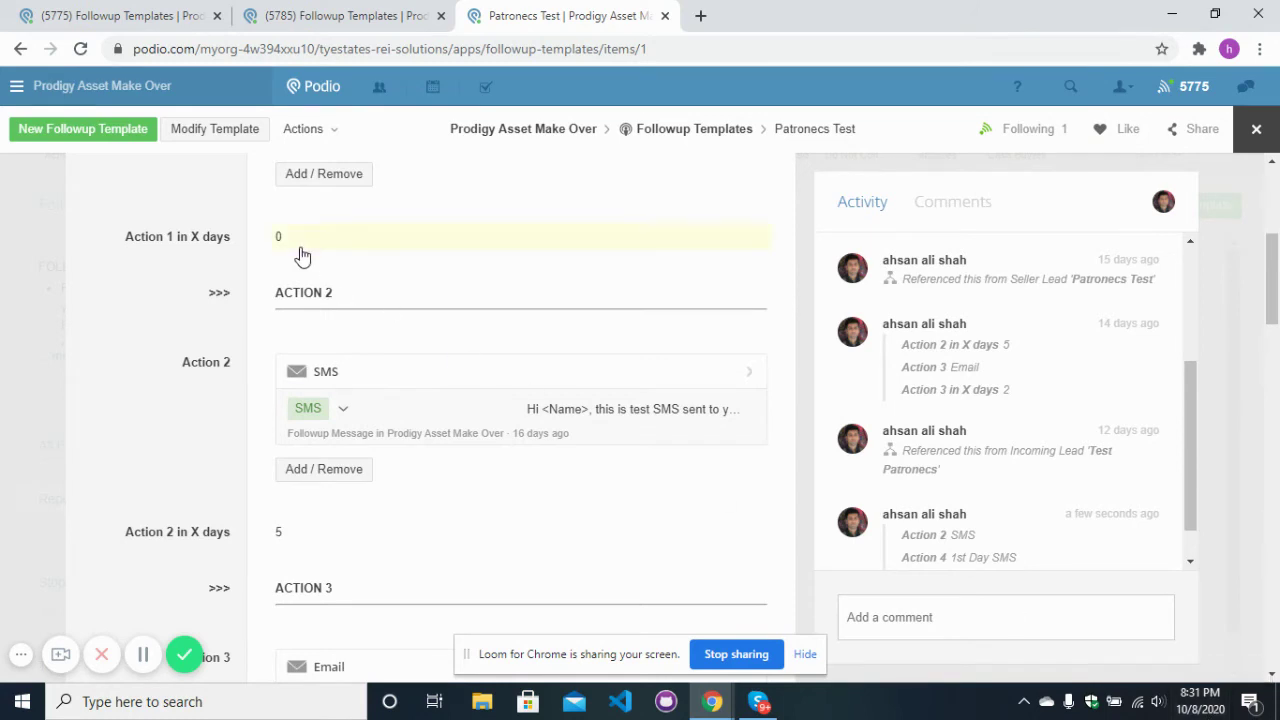
{"action": "left_click_drag", "start_coordinate": [1277, 268], "coordinate": [1276, 236]}
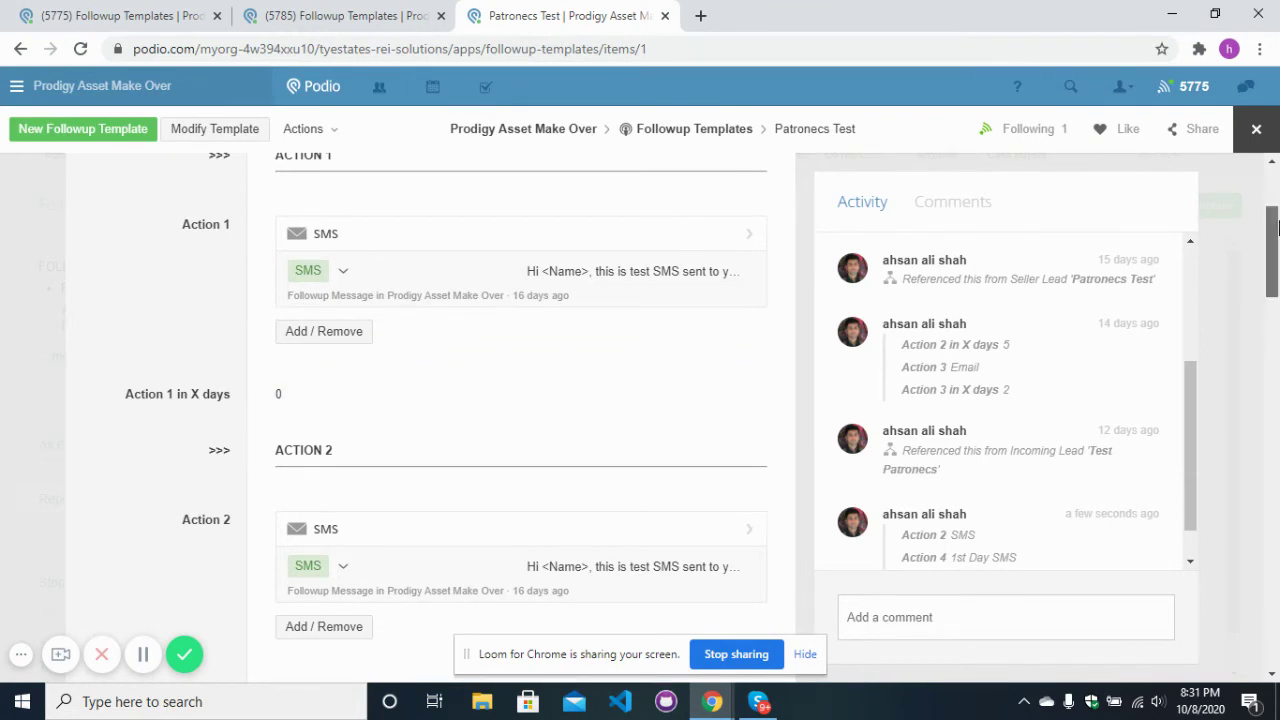
{"action": "left_click_drag", "start_coordinate": [1274, 240], "coordinate": [1274, 284]}
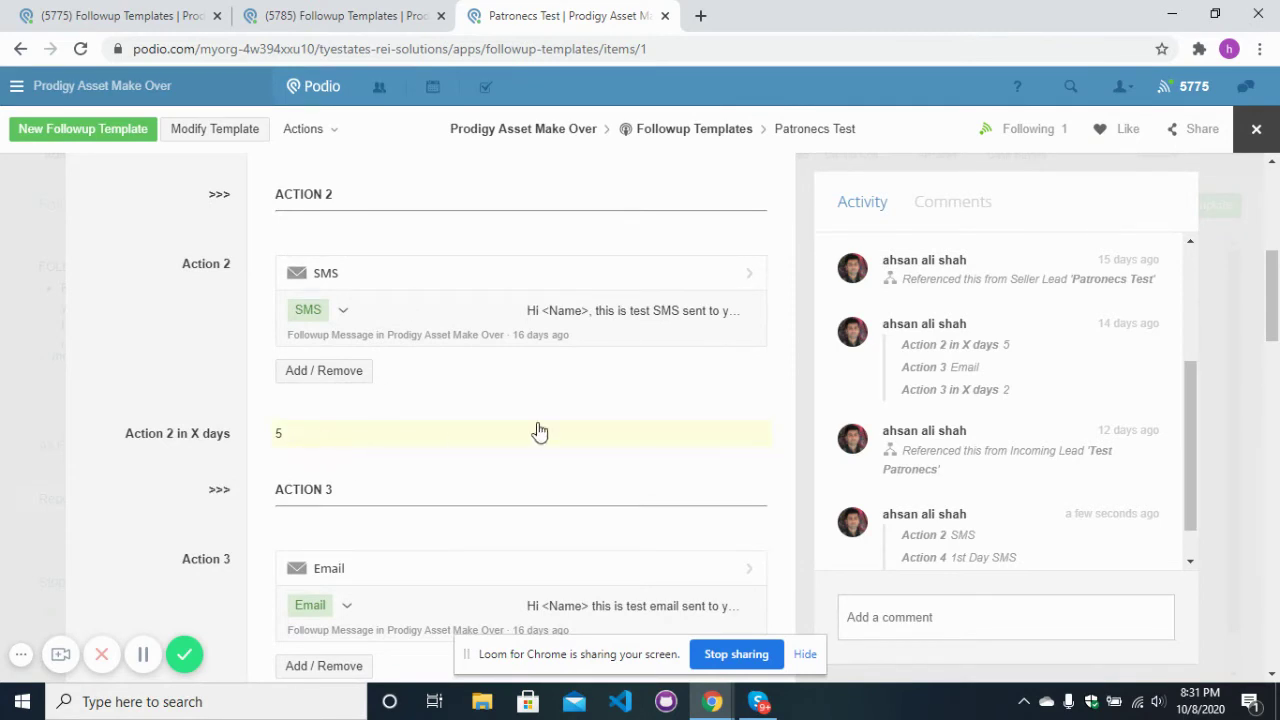
{"action": "left_click_drag", "start_coordinate": [1274, 310], "coordinate": [1274, 360]}
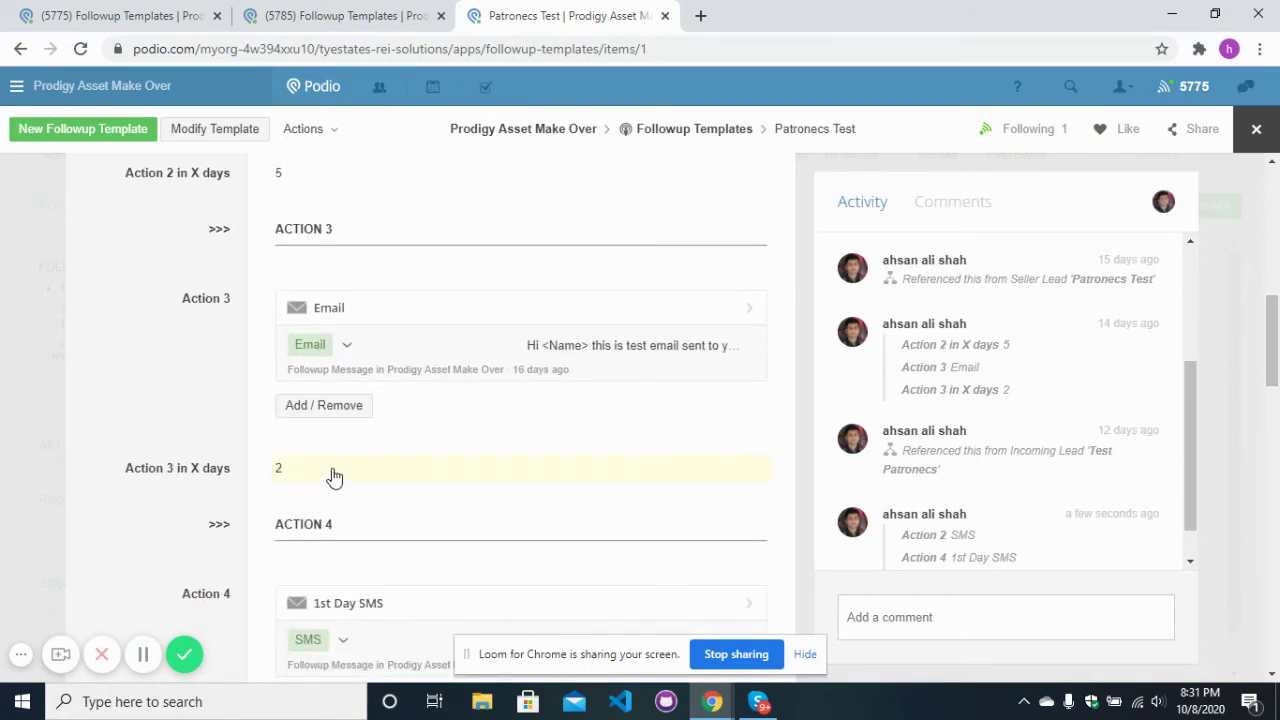
{"action": "left_click_drag", "start_coordinate": [1278, 316], "coordinate": [1278, 364]}
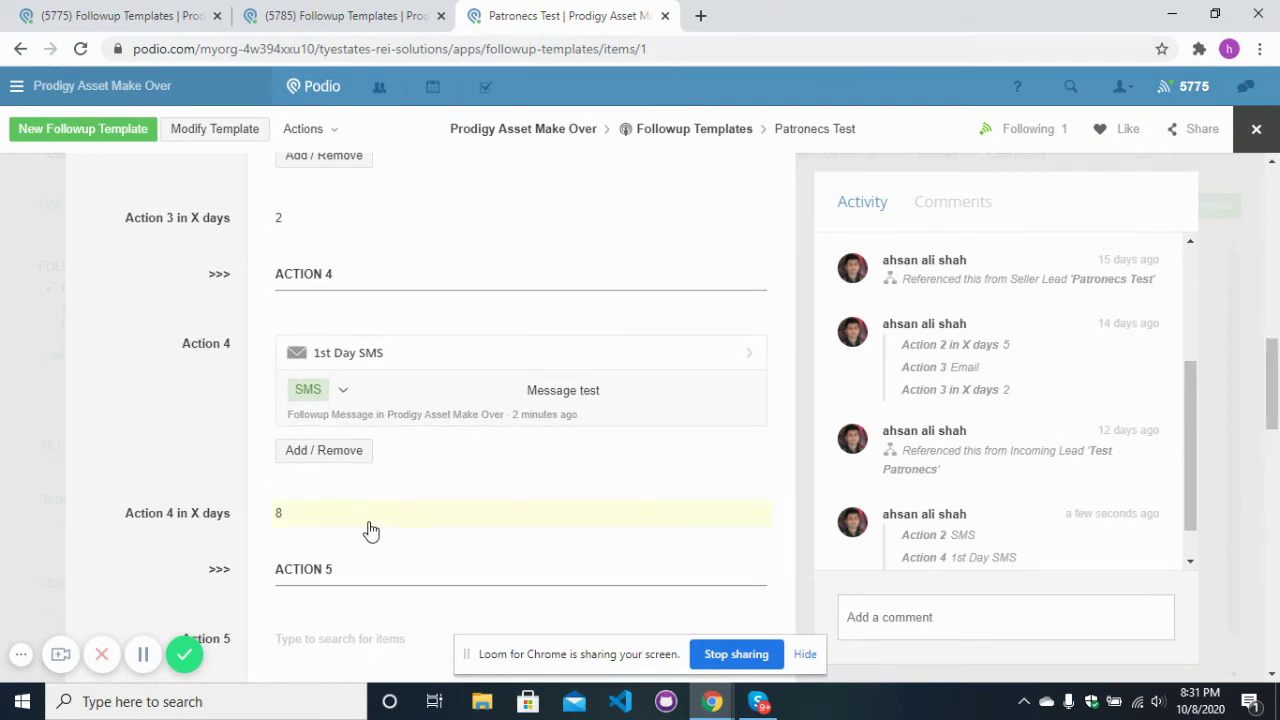
{"action": "left_click_drag", "start_coordinate": [1277, 437], "coordinate": [1275, 610]}
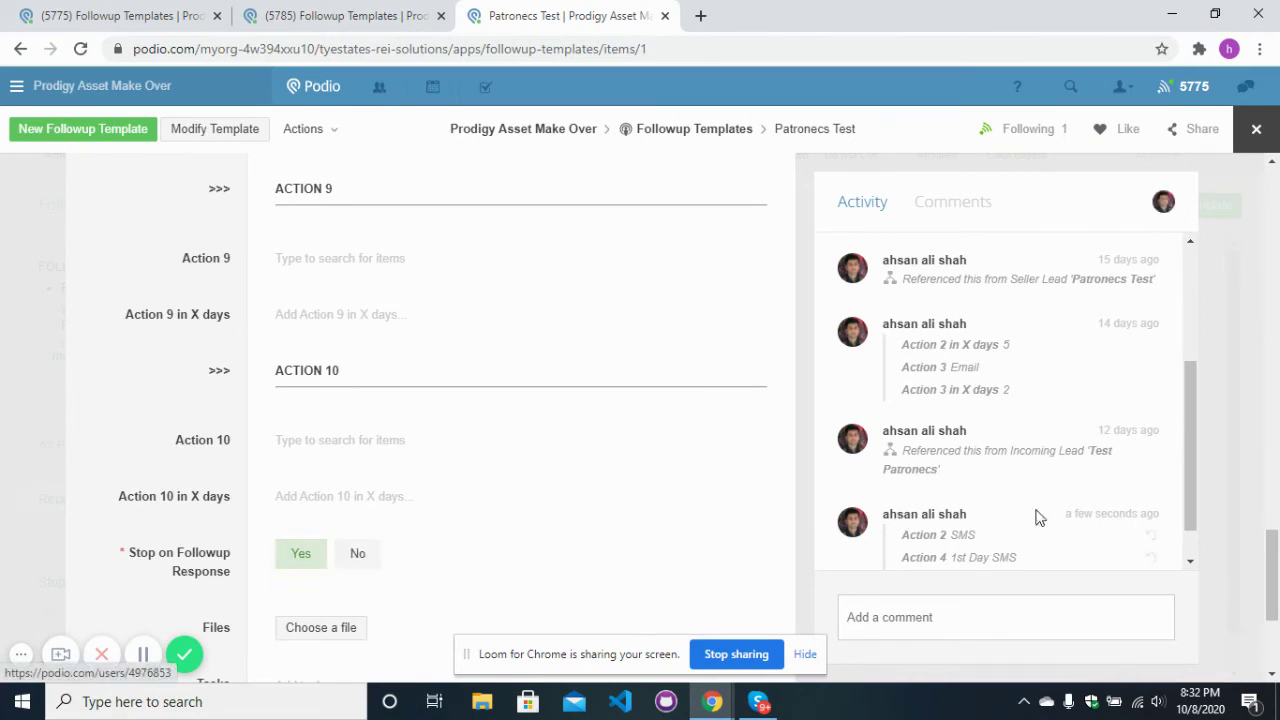
{"action": "mouse_move", "coordinate": [1273, 545]}
{"action": "left_mouse_down"}
{"action": "mouse_move", "coordinate": [1274, 193]}
{"action": "mouse_move", "coordinate": [1277, 563]}
{"action": "left_mouse_up"}
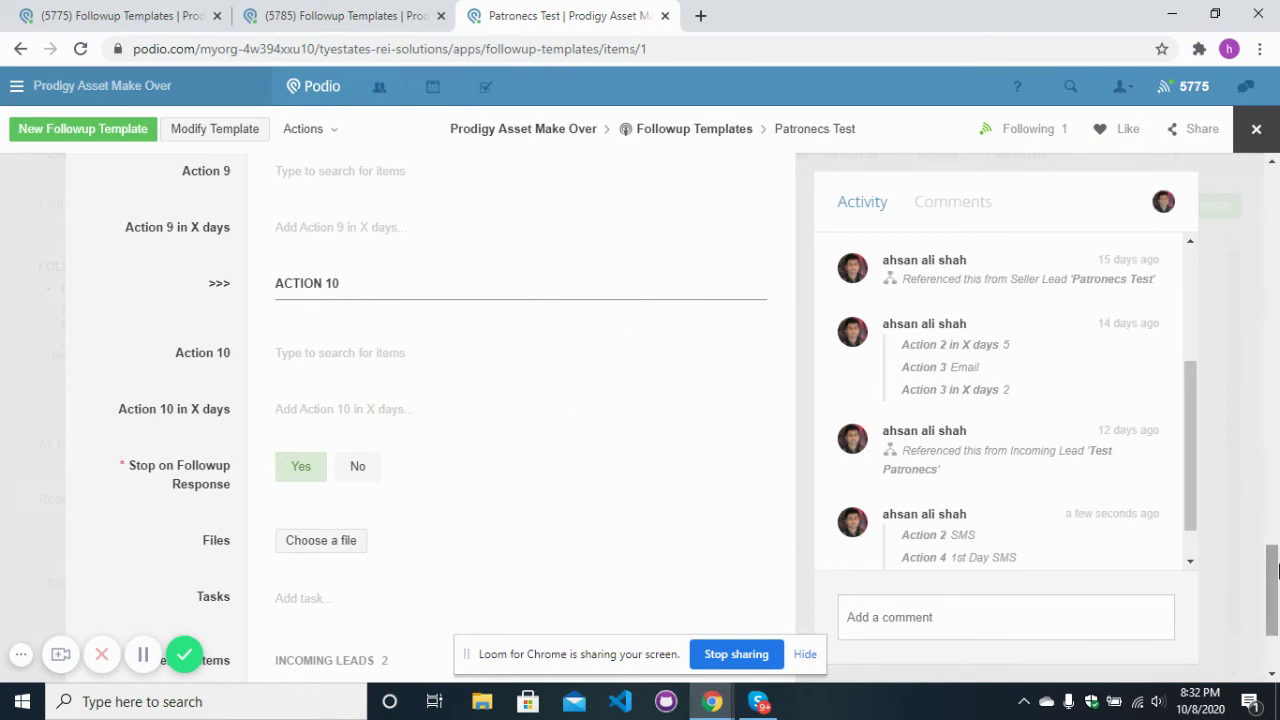
{"action": "left_click_drag", "start_coordinate": [1273, 595], "coordinate": [1273, 255]}
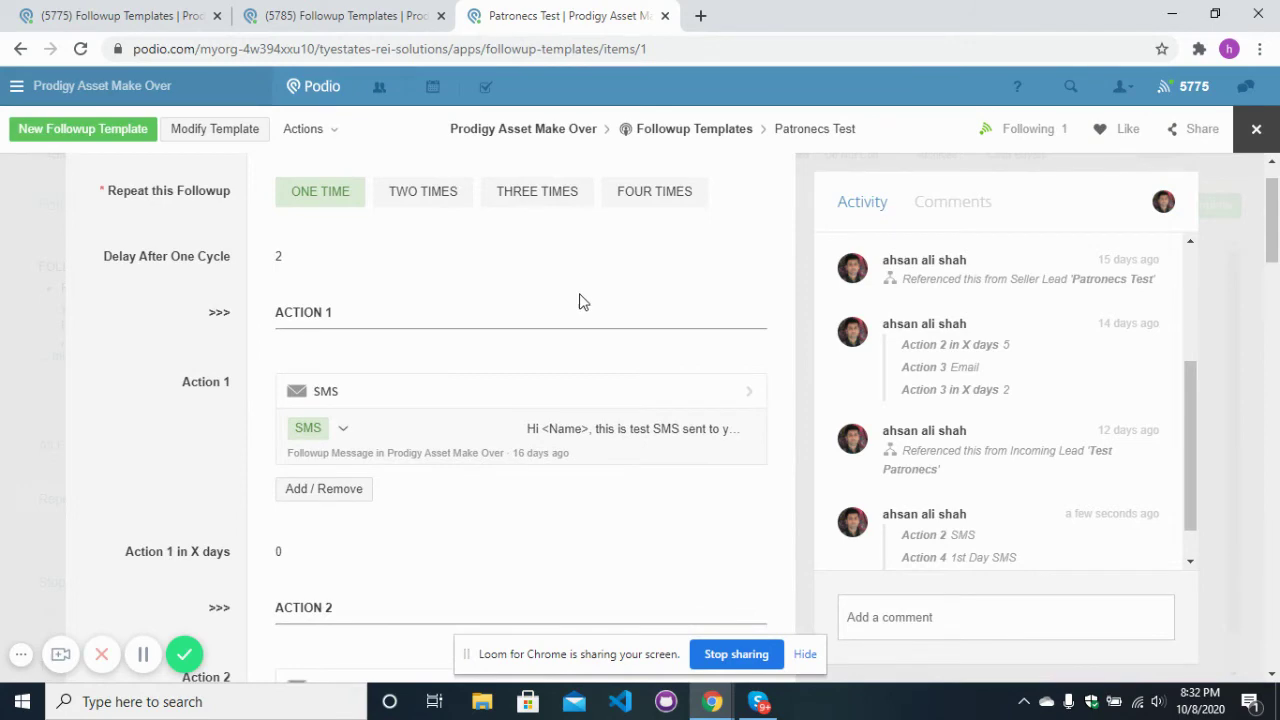
Close the template and open the first Patronecs Test lead in the Seller Lead app.
{"action": "left_click", "coordinate": [1255, 129]}
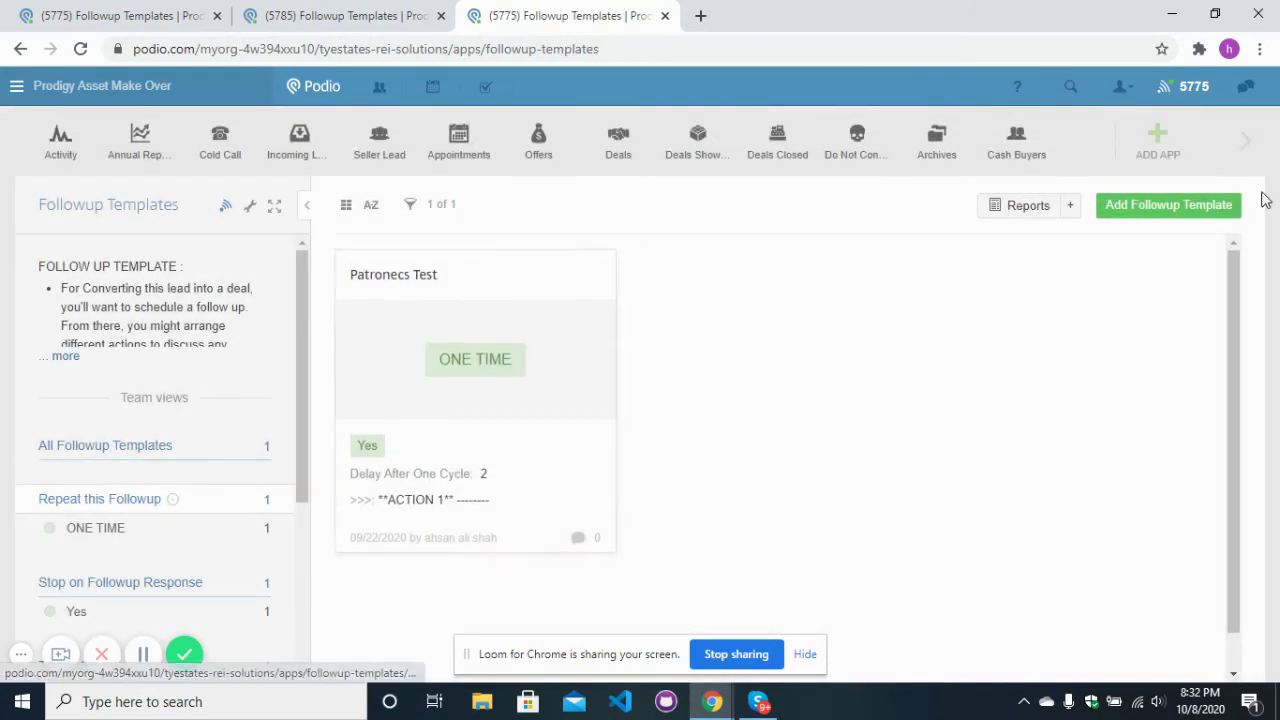
{"action": "left_click", "coordinate": [1245, 144]}
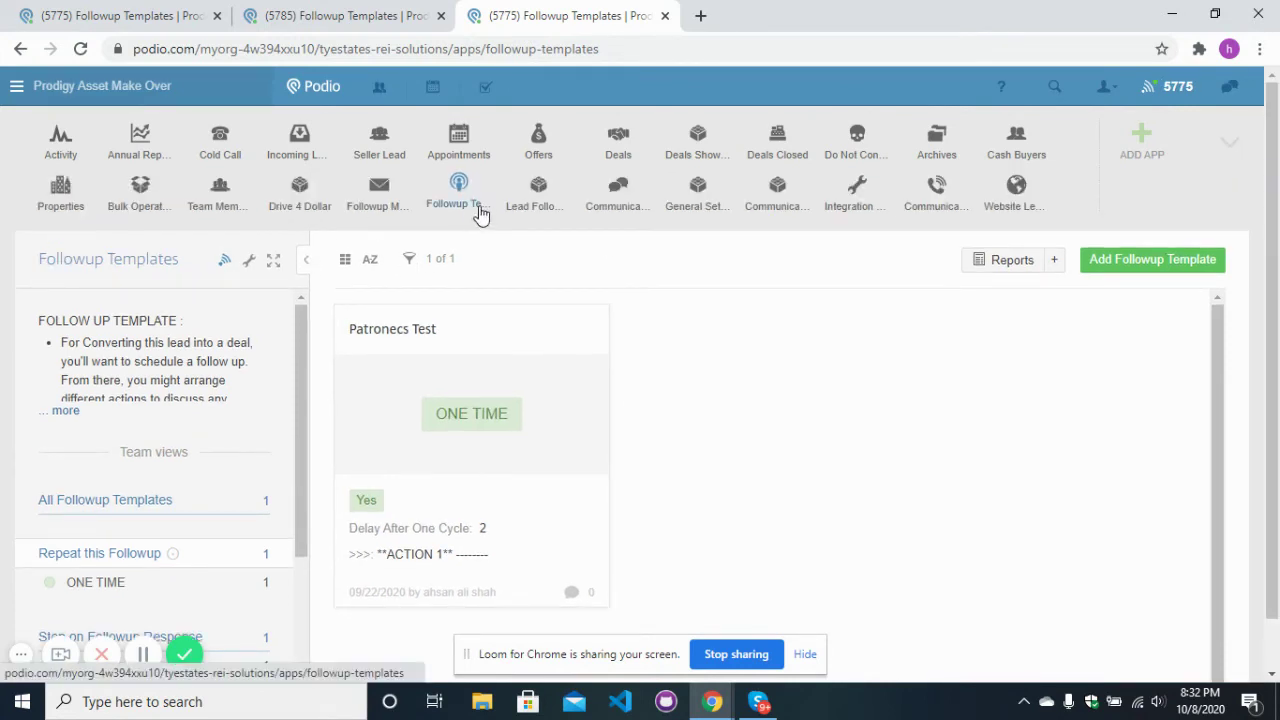
{"action": "left_click", "coordinate": [330, 15]}
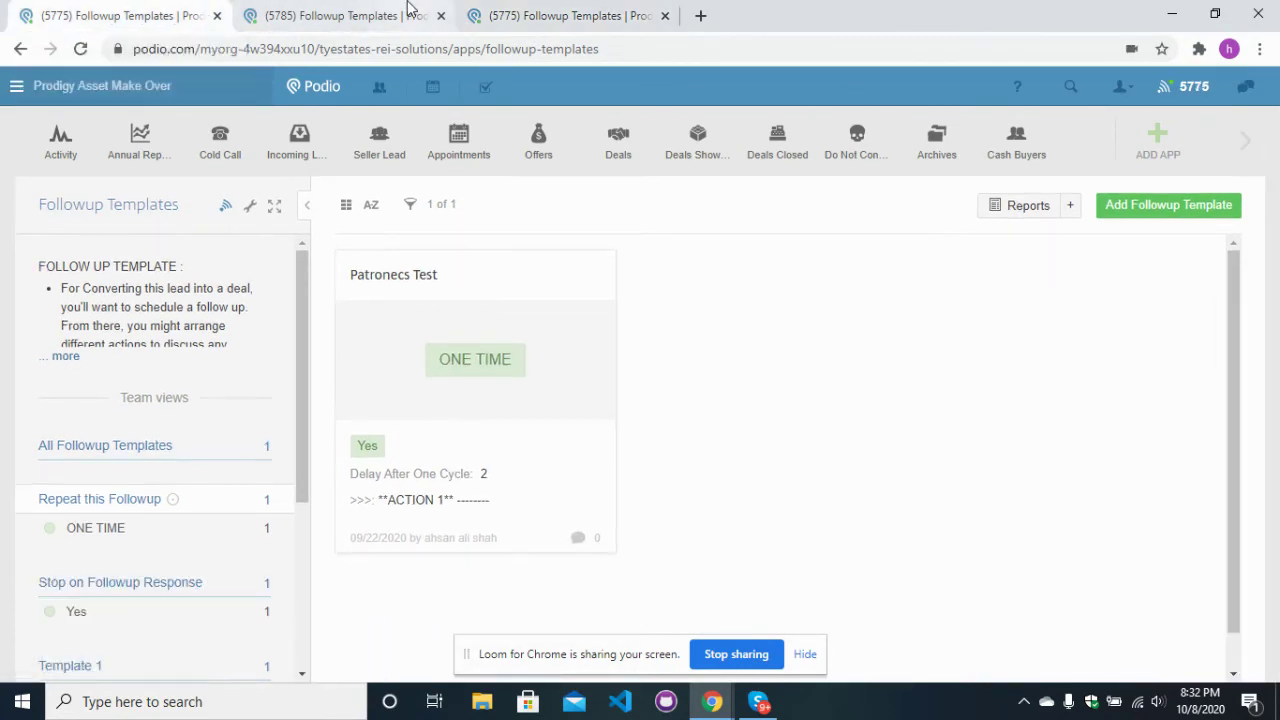
{"action": "left_click", "coordinate": [372, 142]}
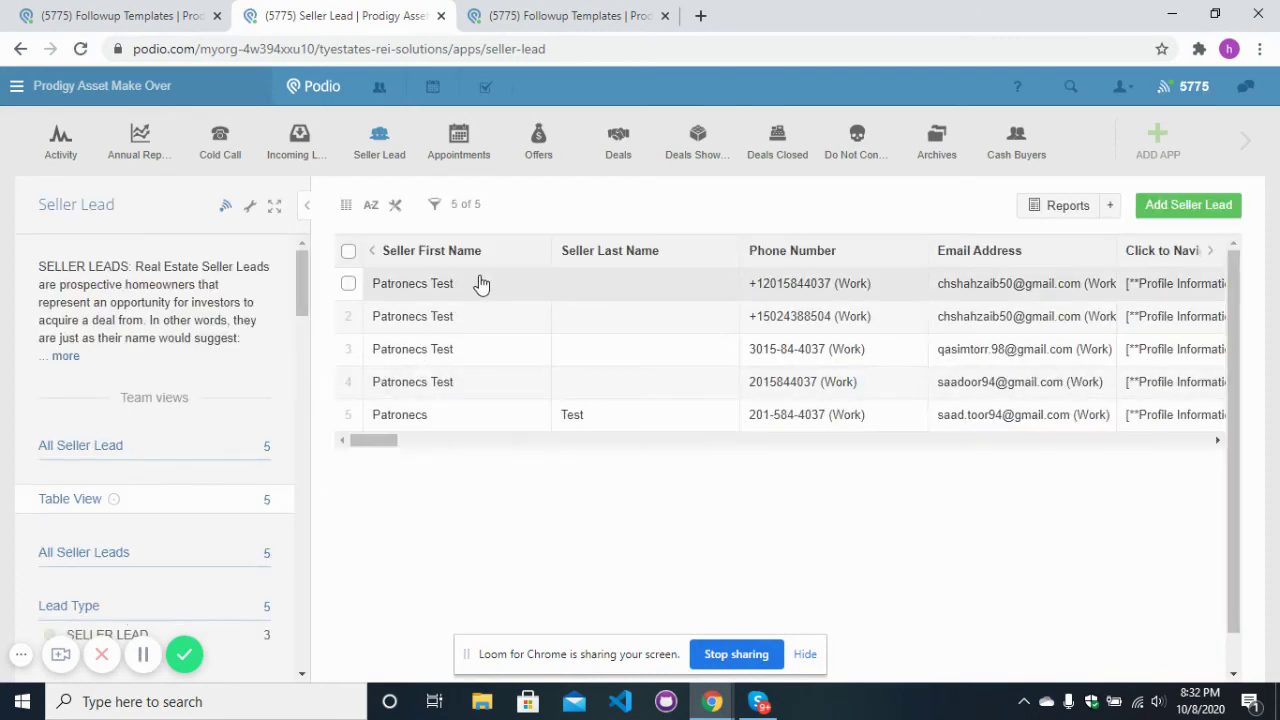
{"action": "left_click", "coordinate": [479, 283]}
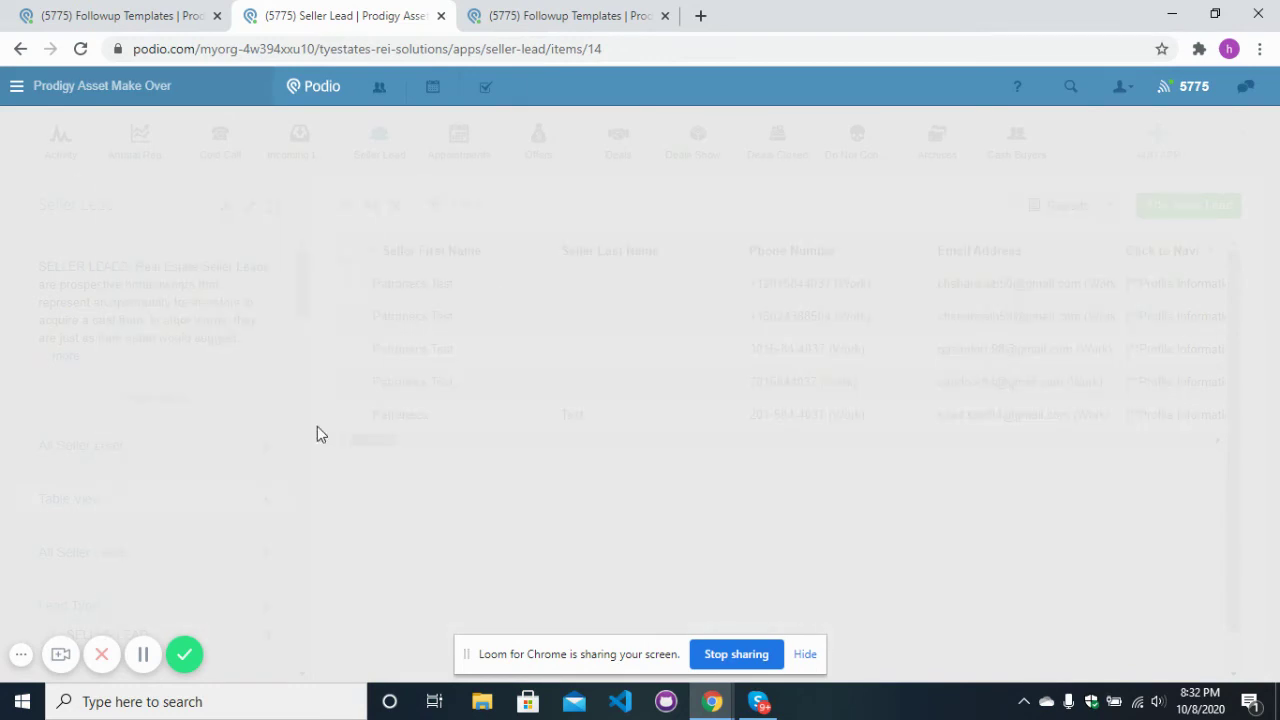
{"action": "left_click", "coordinate": [145, 662]}
{"action": "left_click", "coordinate": [143, 657]}
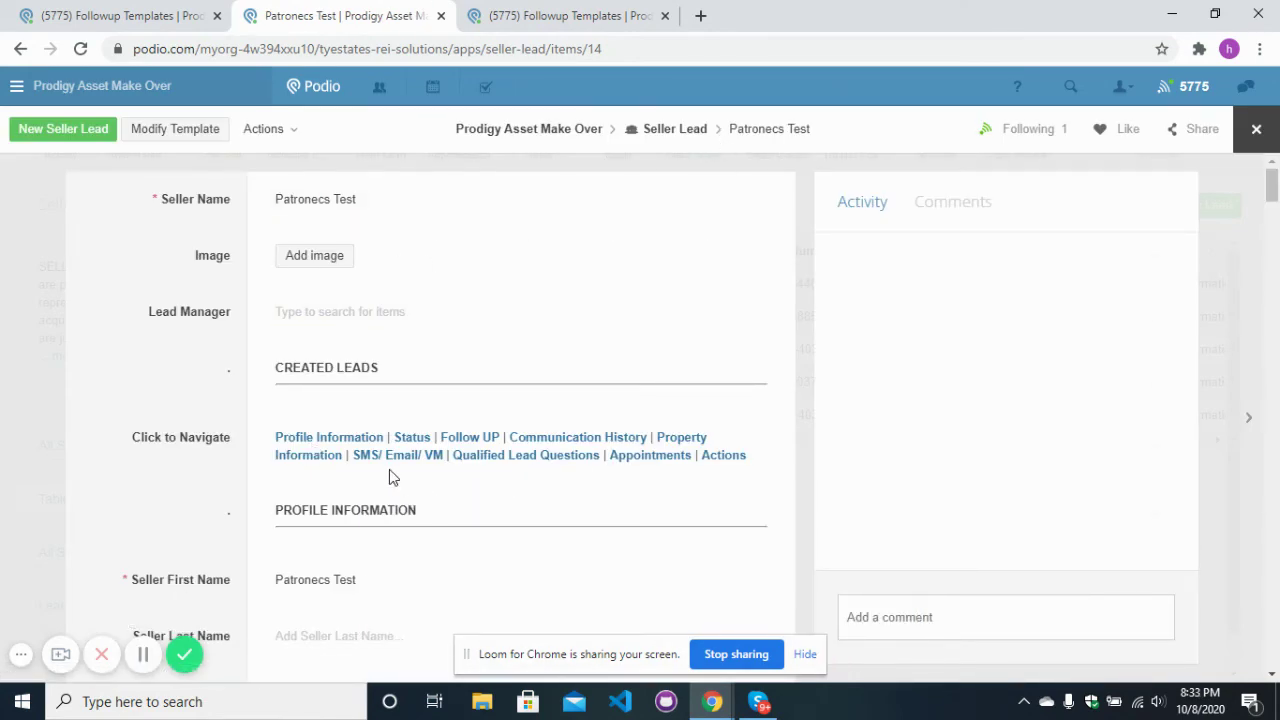
Go to the lead's Follow UP section and choose Patronecs Test as its followup template.
{"action": "left_click", "coordinate": [454, 441]}
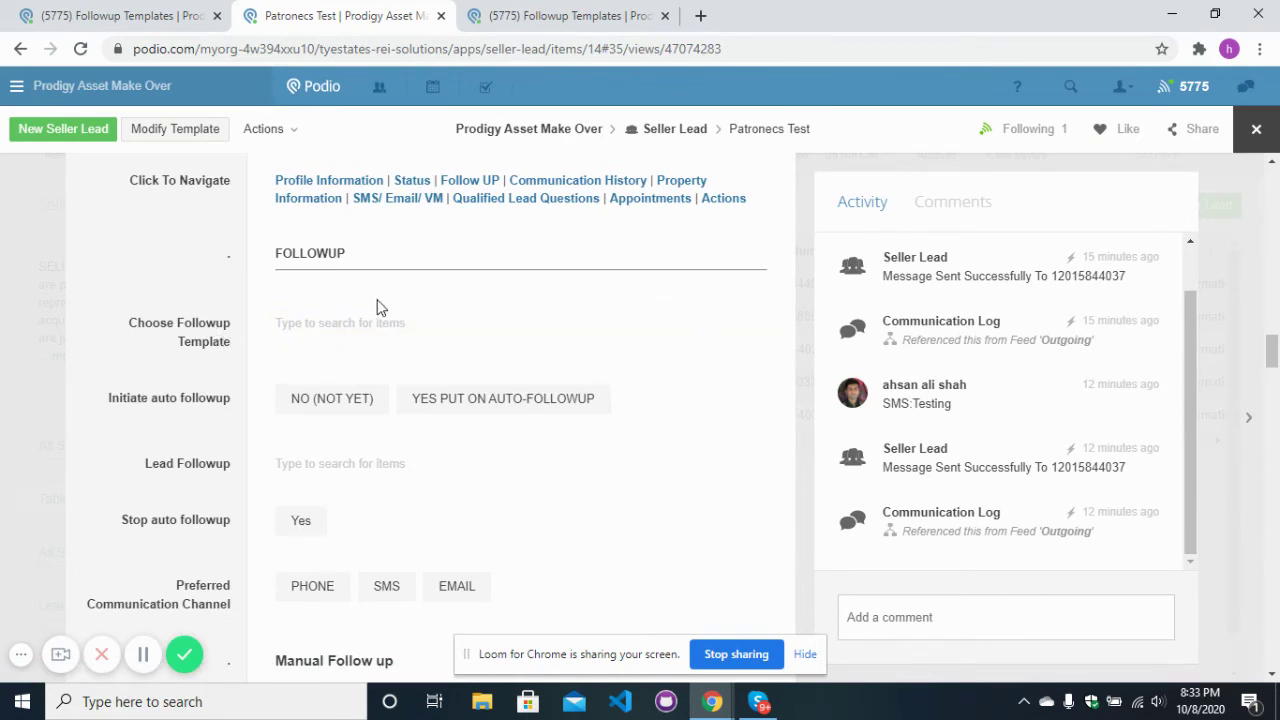
{"action": "left_click_drag", "start_coordinate": [1272, 346], "coordinate": [1273, 352]}
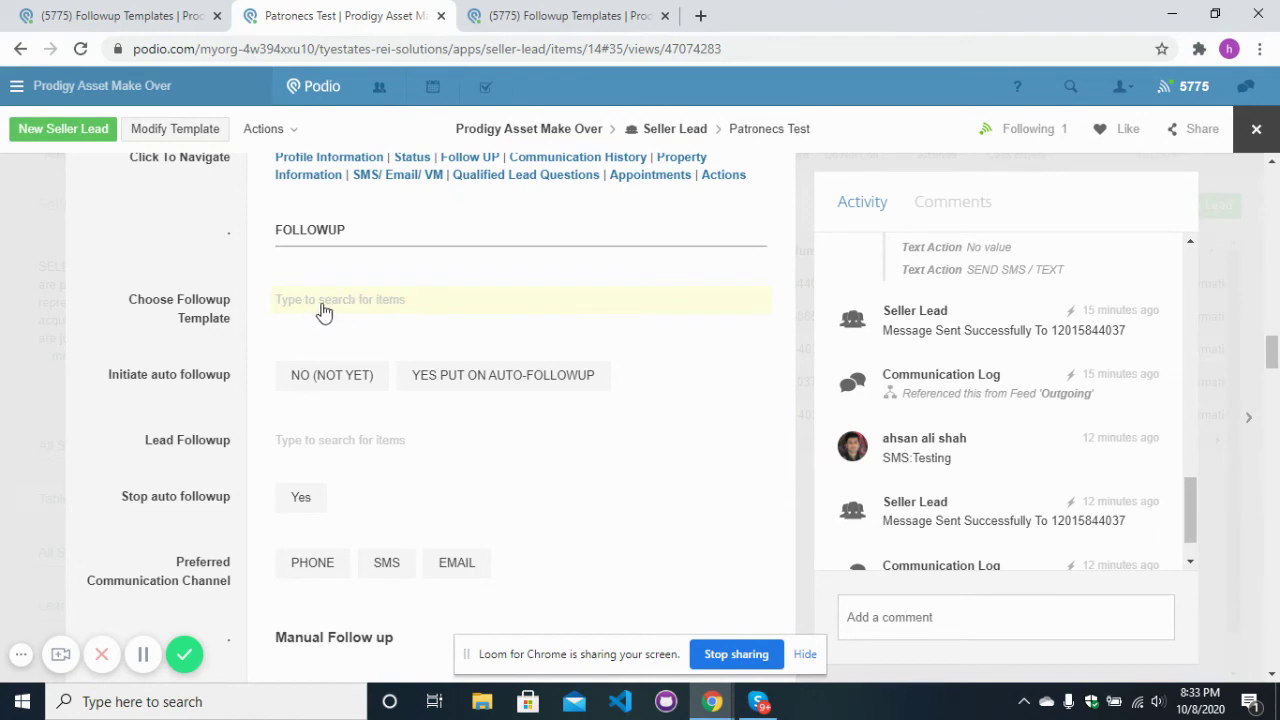
{"action": "left_click", "coordinate": [436, 396]}
{"action": "left_click", "coordinate": [357, 303]}
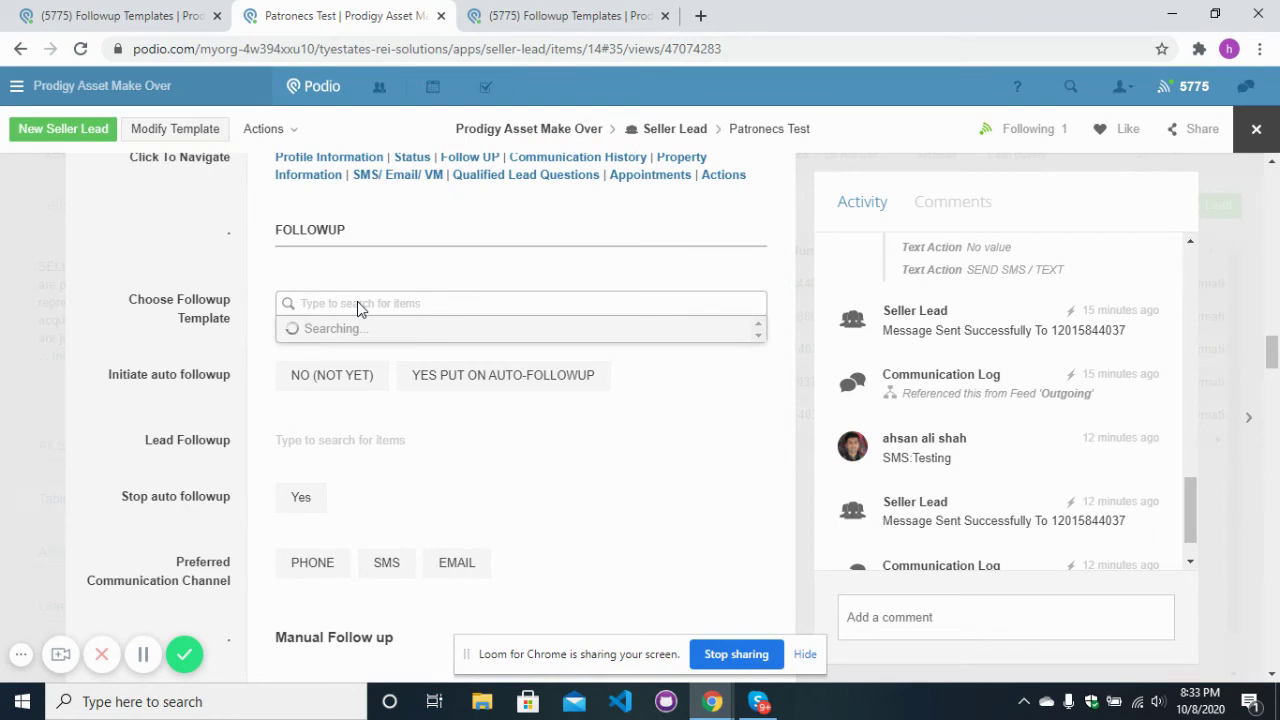
{"action": "left_click", "coordinate": [370, 362]}
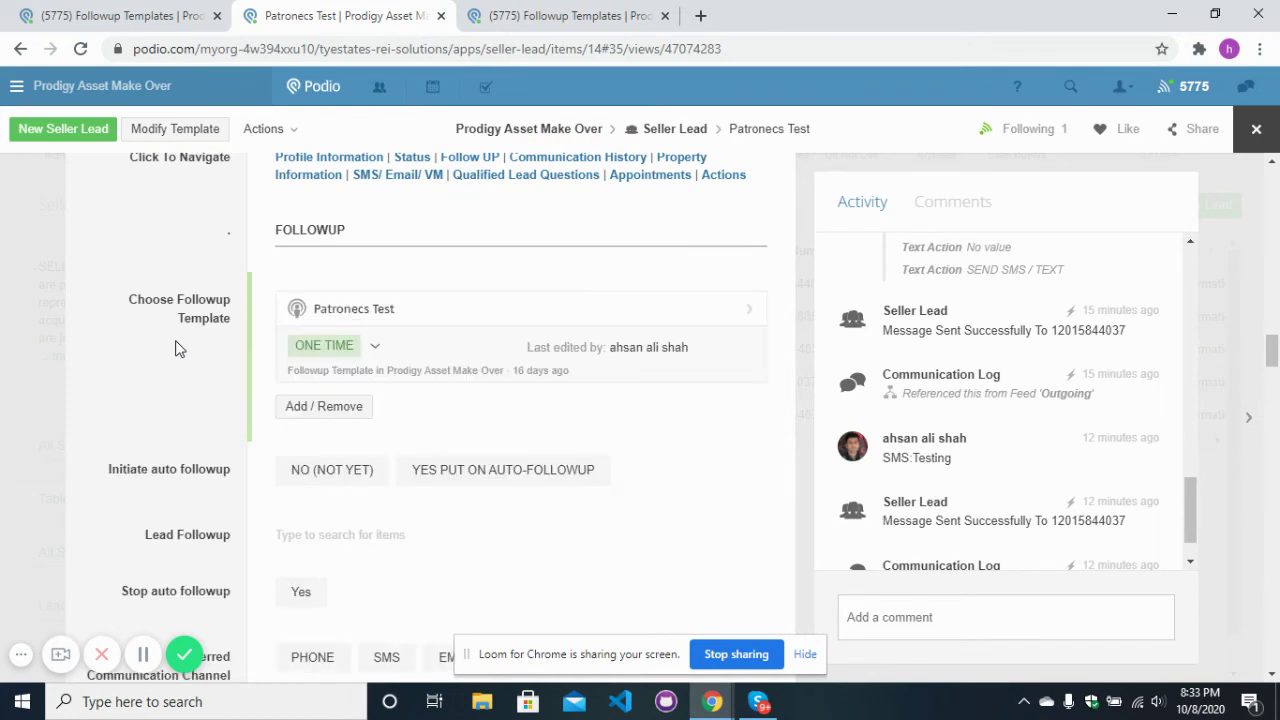
Initiate auto followup for the lead with YES PUT ON AUTO-FOLLOWUP and check the resulting activity entries.
{"action": "left_click", "coordinate": [520, 482]}
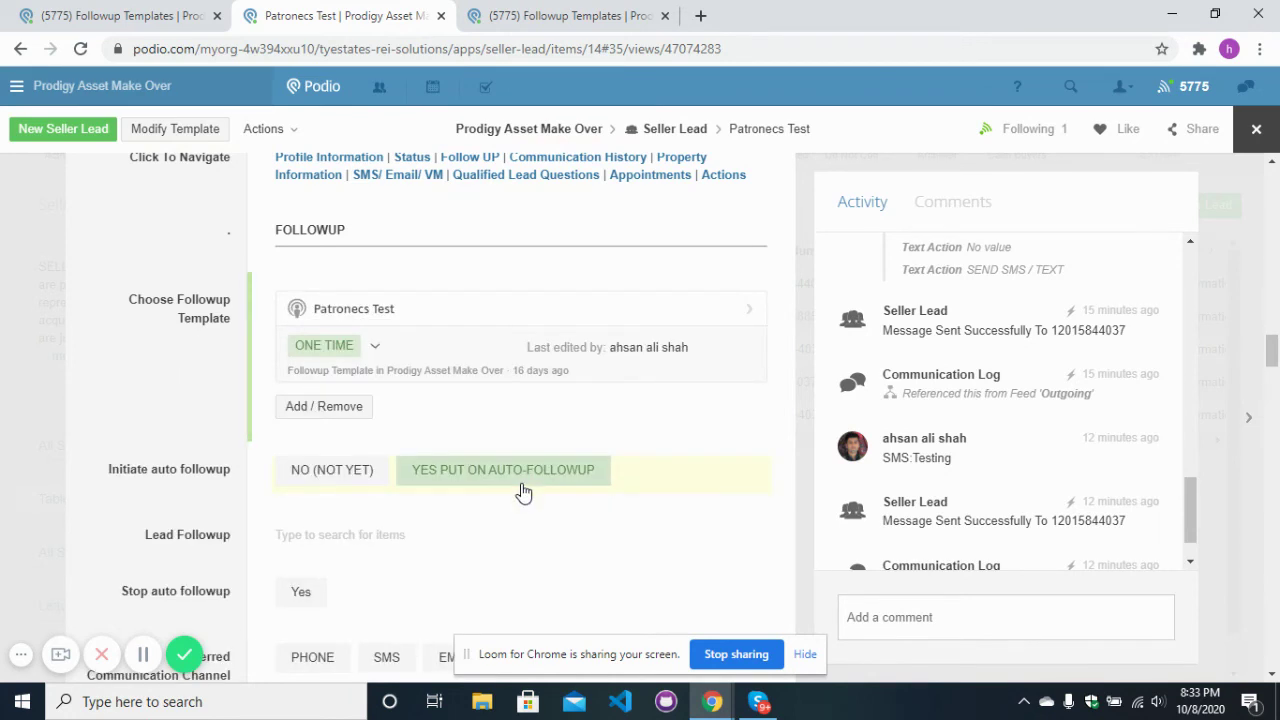
{"action": "left_click", "coordinate": [465, 470]}
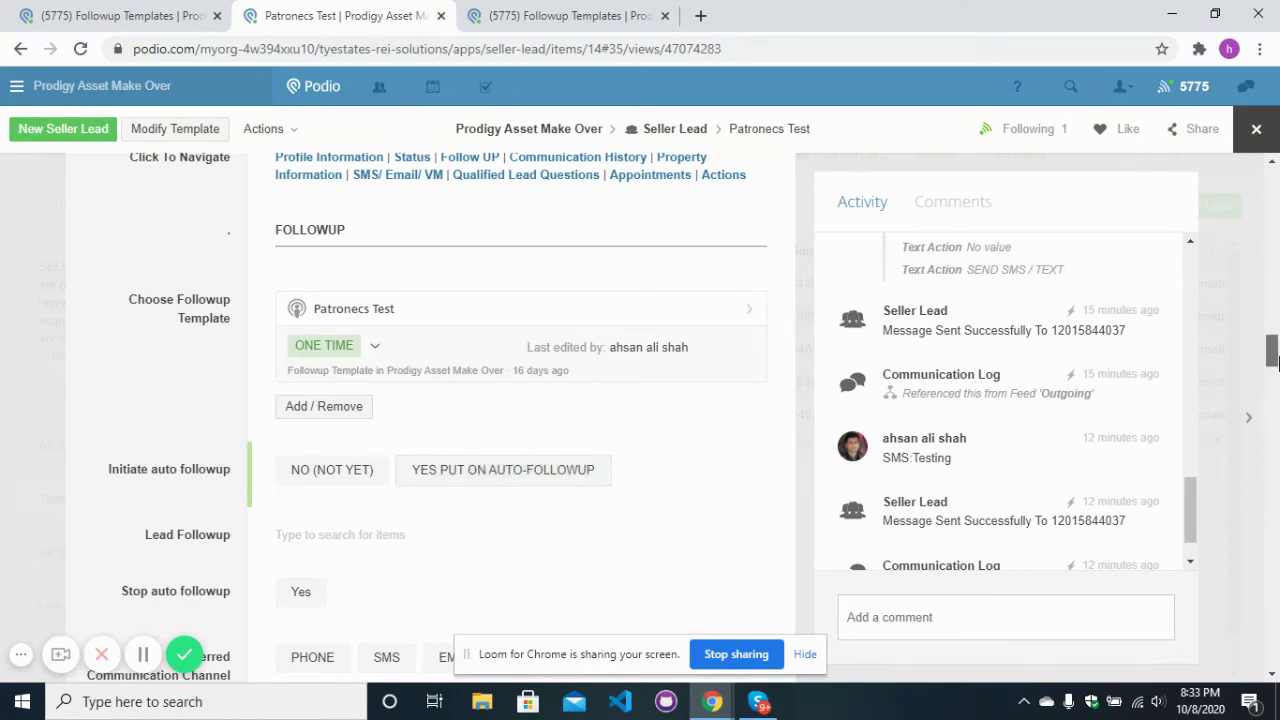
{"action": "scroll", "coordinate": [1273, 365], "scroll_direction": "down", "scroll_amount": 1}
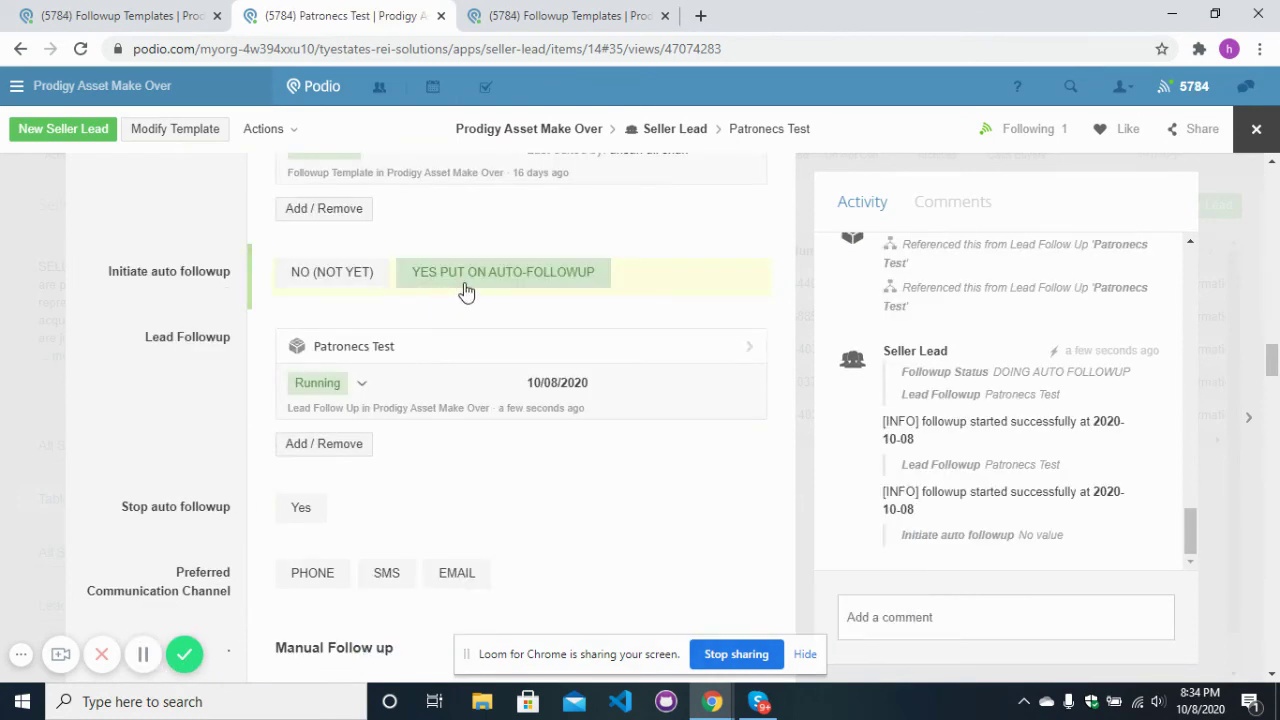
{"action": "left_click_drag", "start_coordinate": [1191, 522], "coordinate": [1190, 507]}
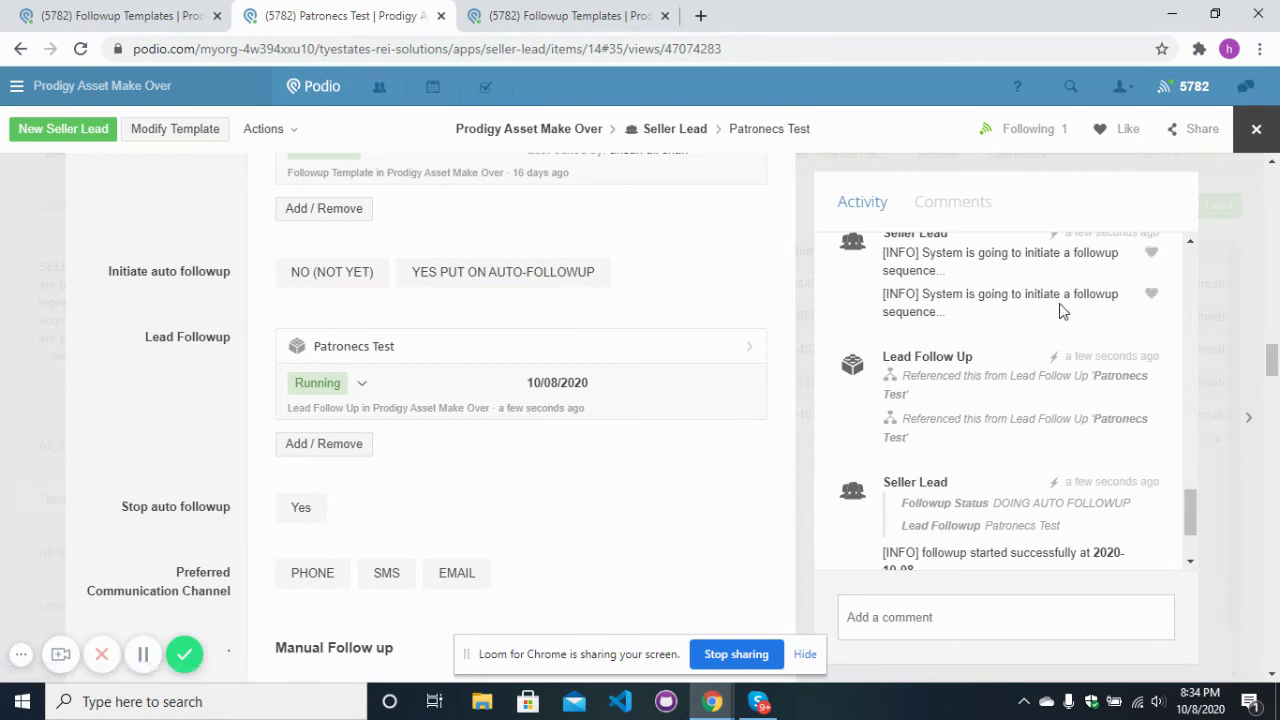
{"action": "left_click_drag", "start_coordinate": [1185, 508], "coordinate": [1178, 548]}
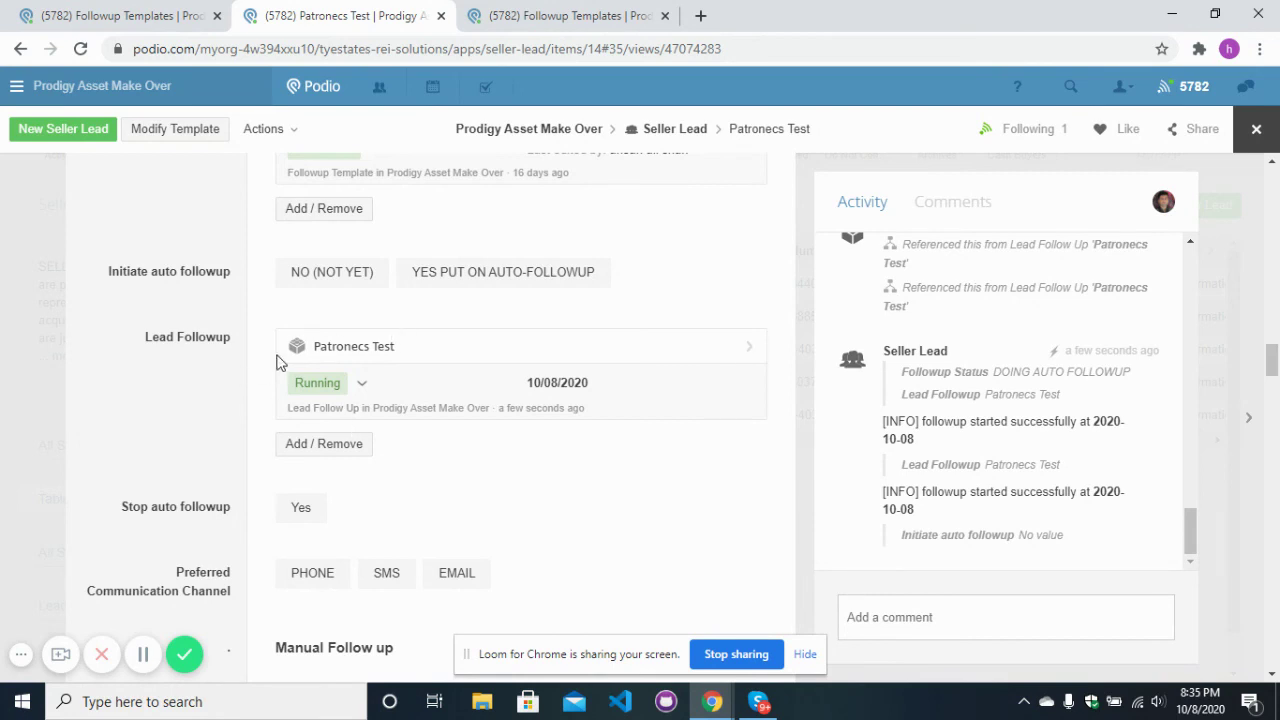
Open the lead's linked Lead Followup item in a separate browser tab and examine its related lead, status and first action.
{"action": "right_click", "coordinate": [420, 346]}
{"action": "key", "text": "Escape"}
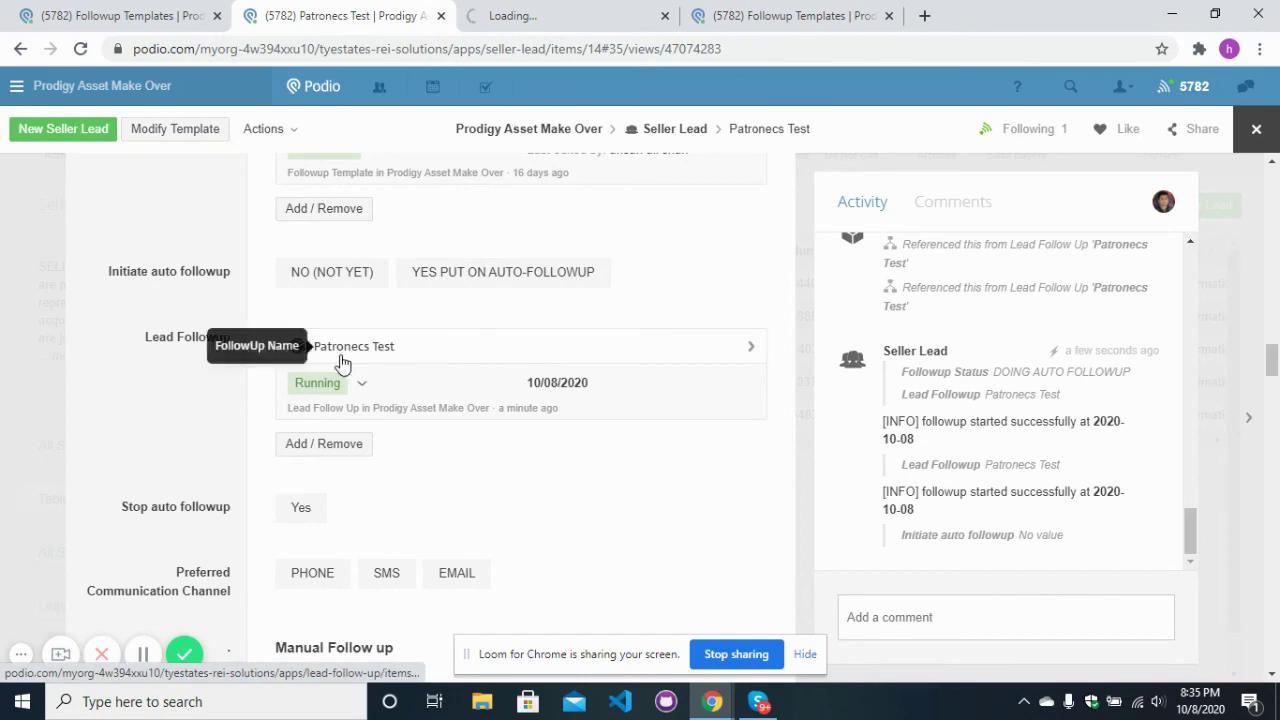
{"action": "left_click", "coordinate": [510, 10]}
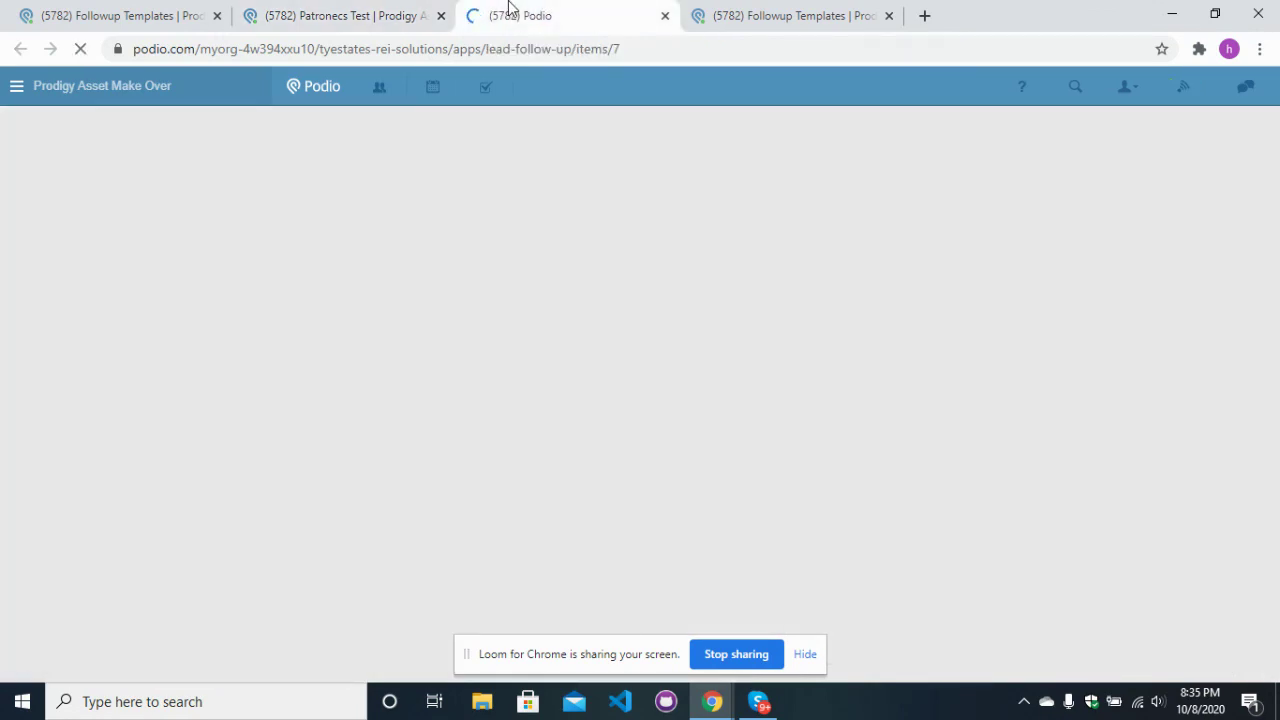
{"action": "left_click", "coordinate": [375, 8]}
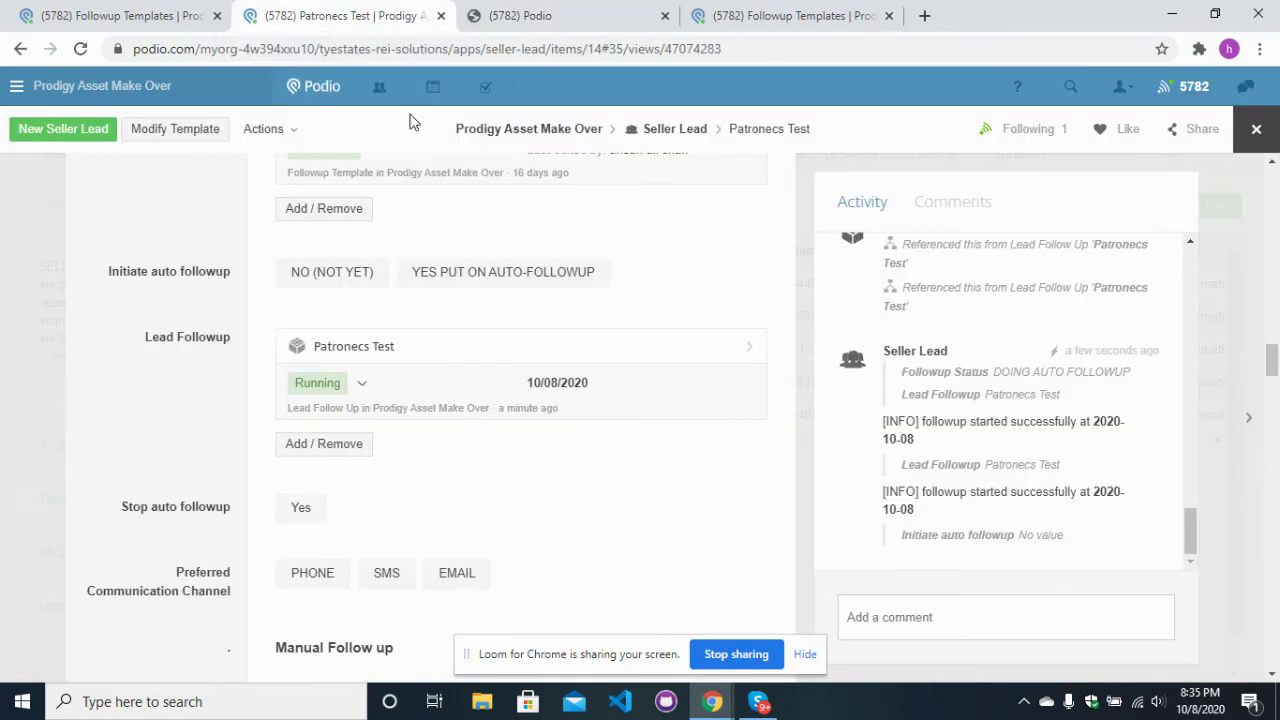
{"action": "left_click", "coordinate": [558, 10]}
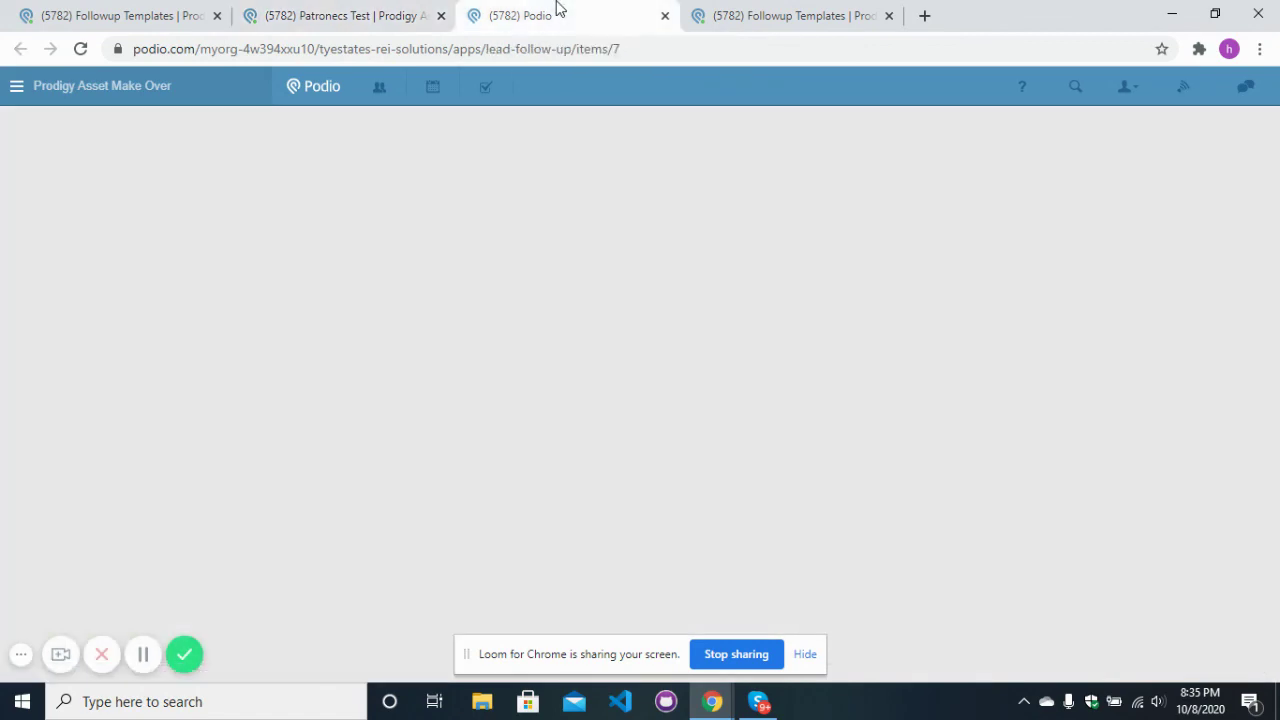
{"action": "left_click", "coordinate": [437, 8]}
{"action": "left_click", "coordinate": [509, 10]}
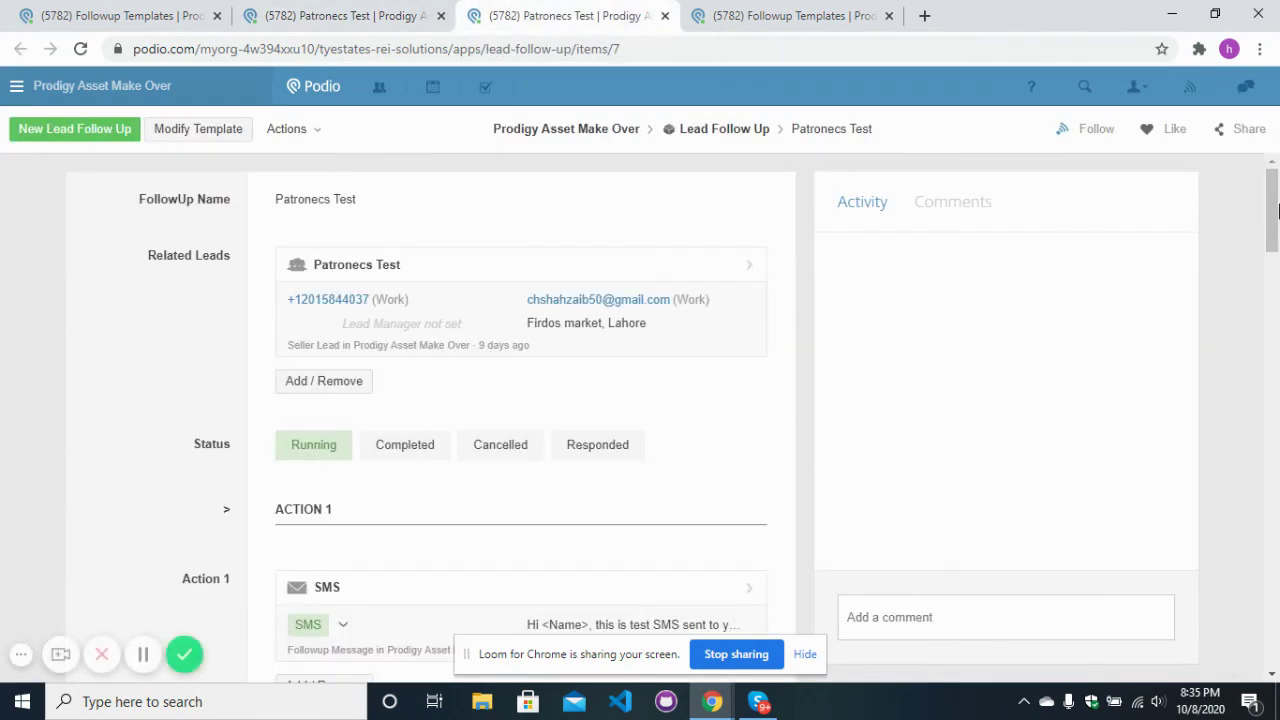
{"action": "mouse_move", "coordinate": [1277, 207]}
{"action": "left_mouse_down"}
{"action": "mouse_move", "coordinate": [1277, 235]}
{"action": "mouse_move", "coordinate": [1277, 200]}
{"action": "left_mouse_up"}
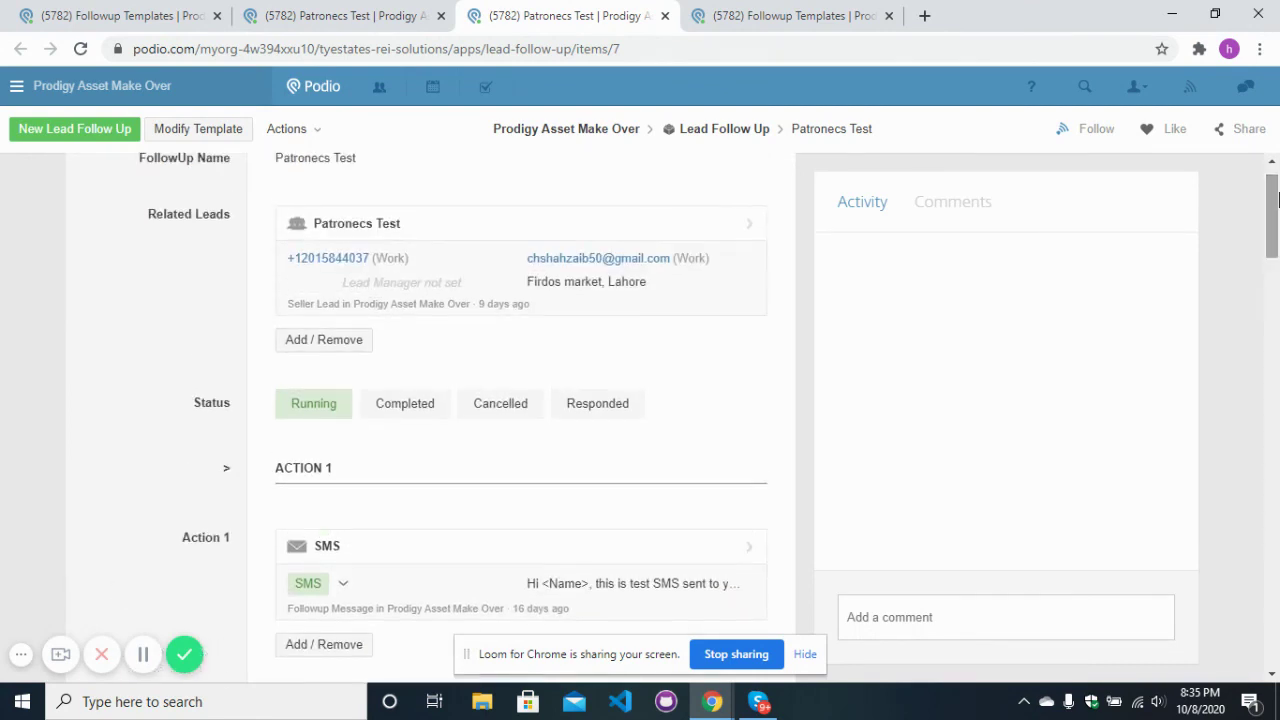
{"action": "scroll", "coordinate": [1277, 235], "scroll_direction": "up", "scroll_amount": 1}
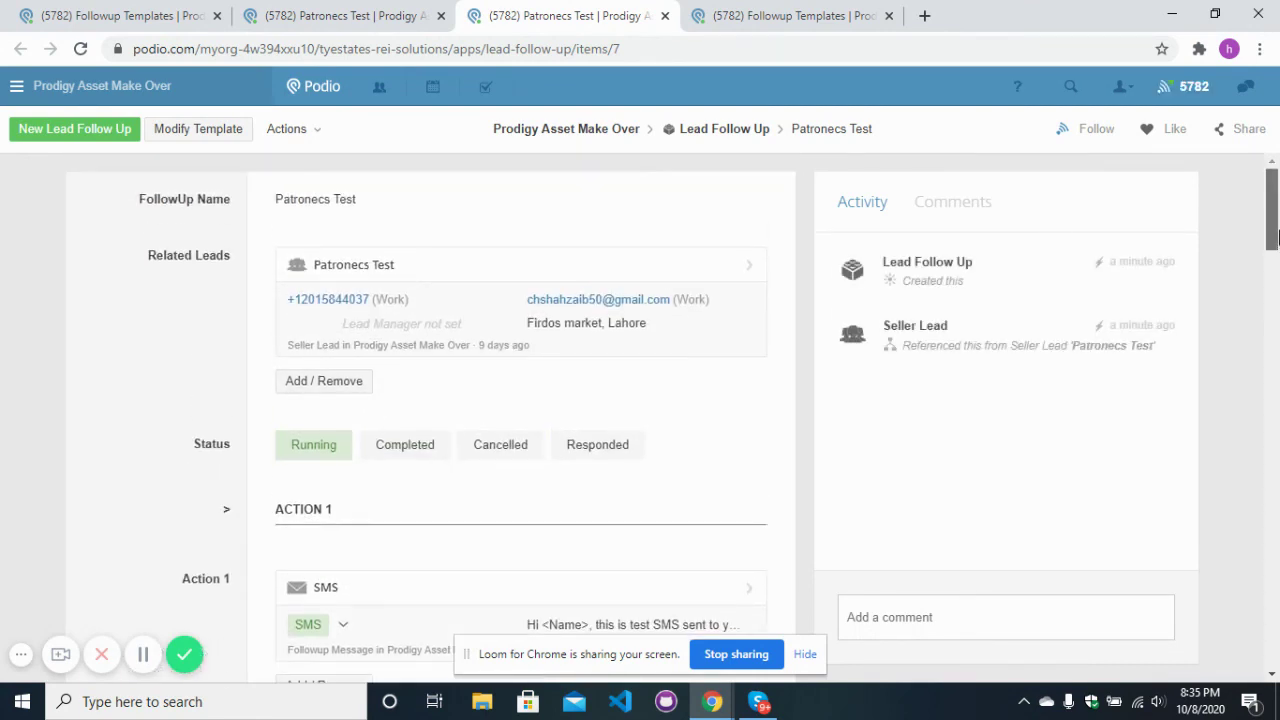
Review the scheduled actions and their due dates in the Lead Follow Up item, then close it and return to the seller lead.
{"action": "scroll", "coordinate": [1274, 240], "scroll_direction": "down", "scroll_amount": 4}
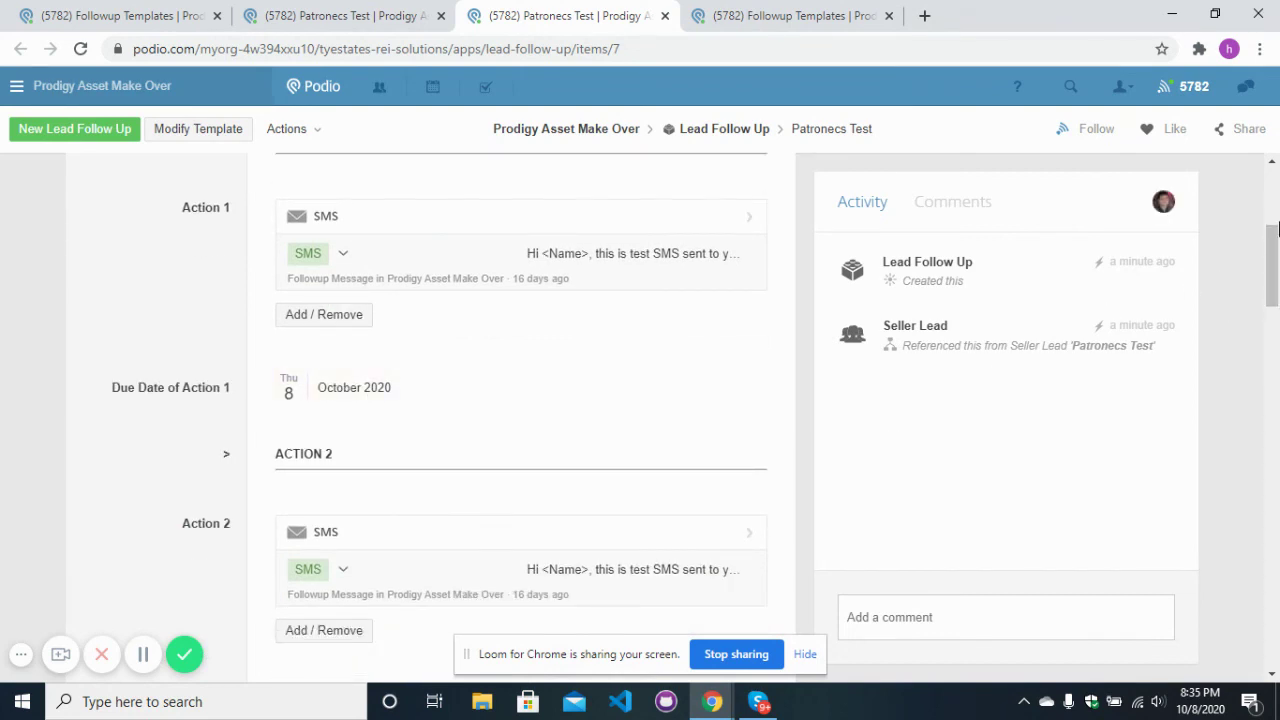
{"action": "left_click_drag", "start_coordinate": [1278, 230], "coordinate": [1275, 397]}
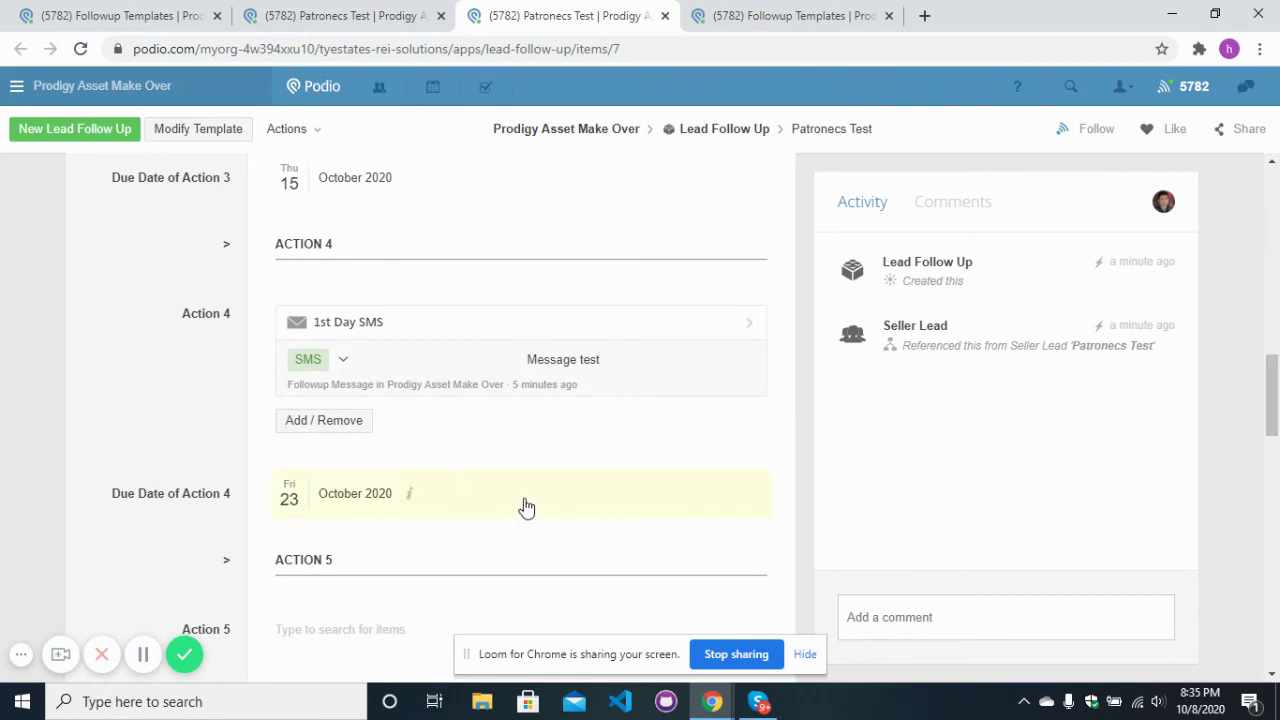
{"action": "left_click_drag", "start_coordinate": [1276, 436], "coordinate": [1276, 269]}
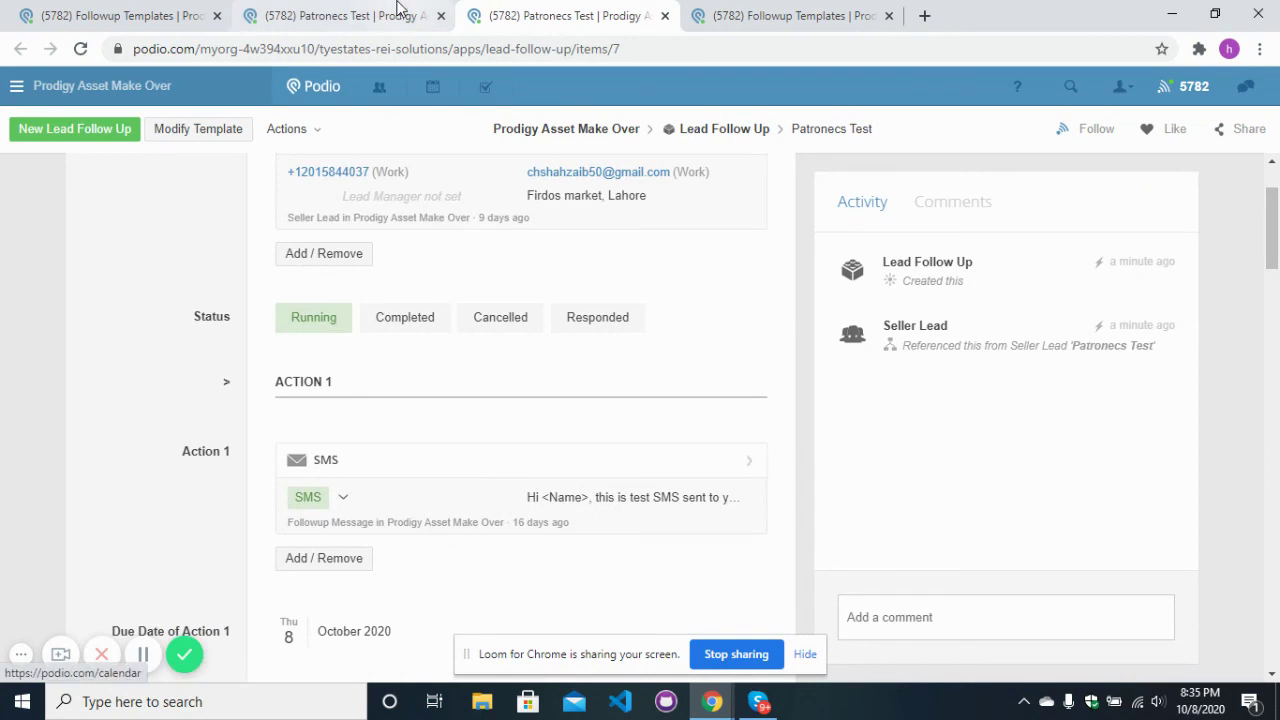
{"action": "left_click", "coordinate": [665, 15]}
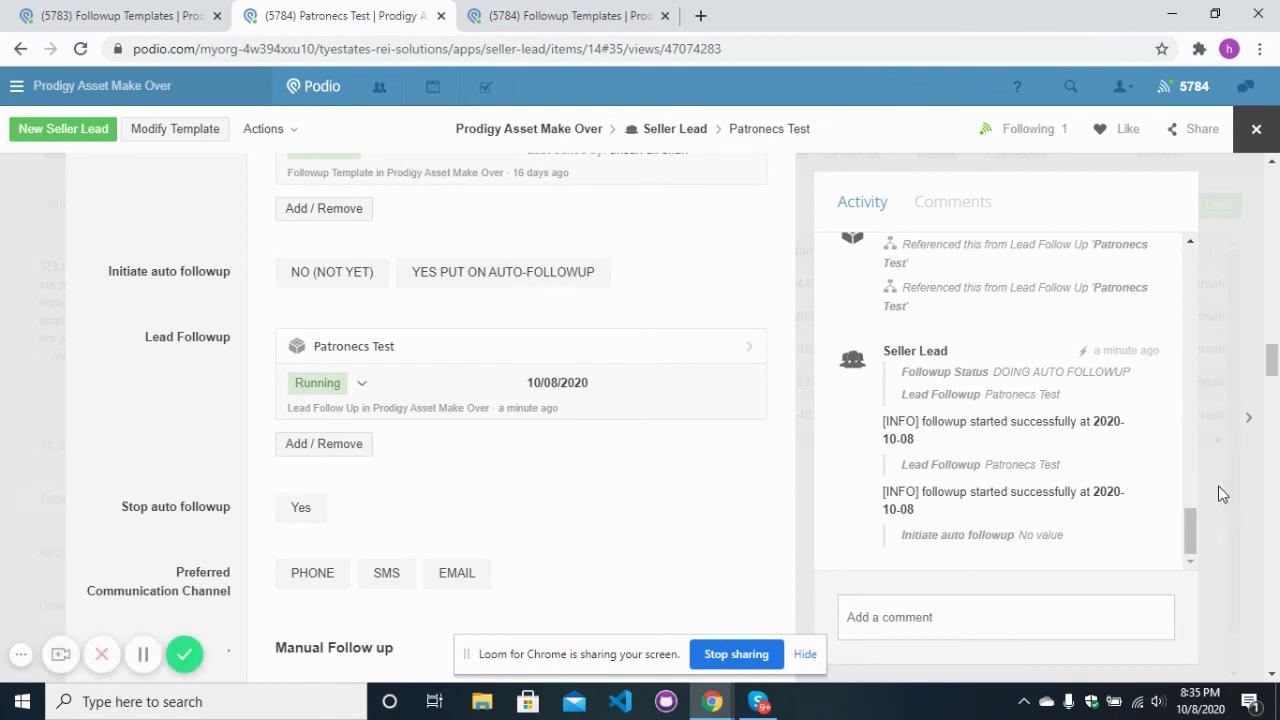
Try to stop the auto followup for the Patronecs Test lead by choosing Yes under Stop auto followup.
{"action": "scroll", "coordinate": [481, 491], "scroll_direction": "down", "scroll_amount": 1}
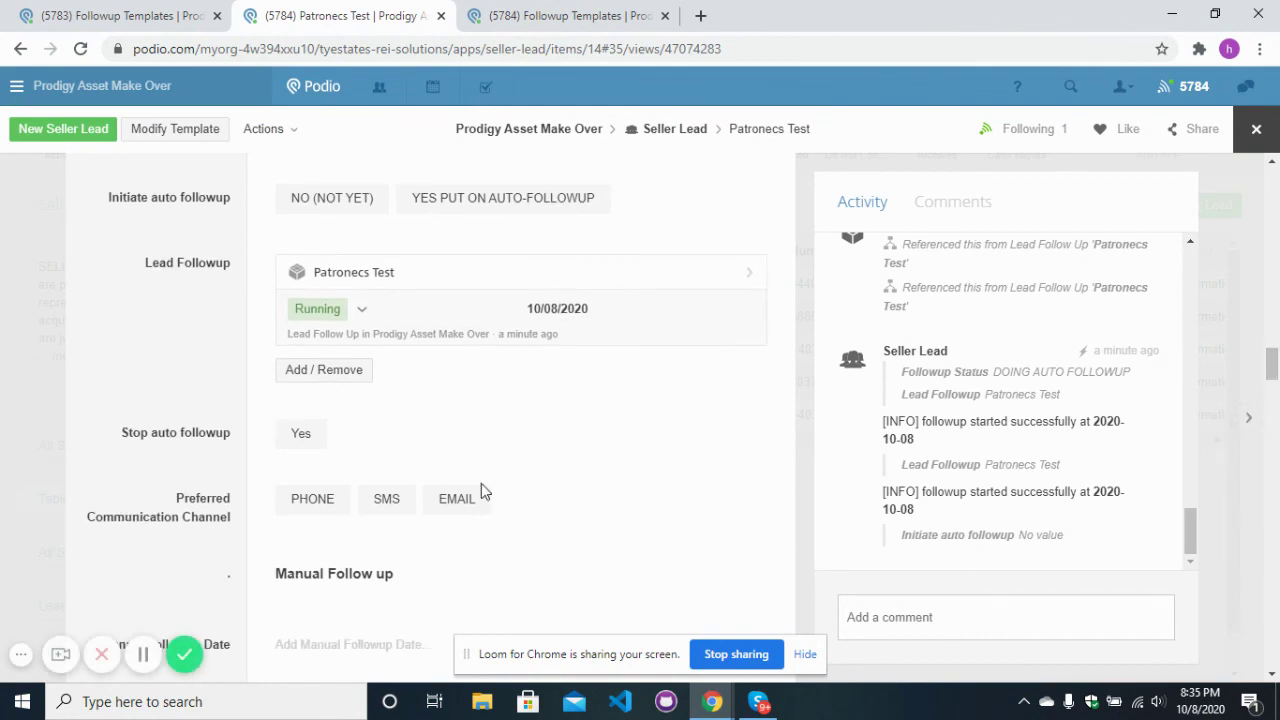
{"action": "left_click", "coordinate": [296, 448]}
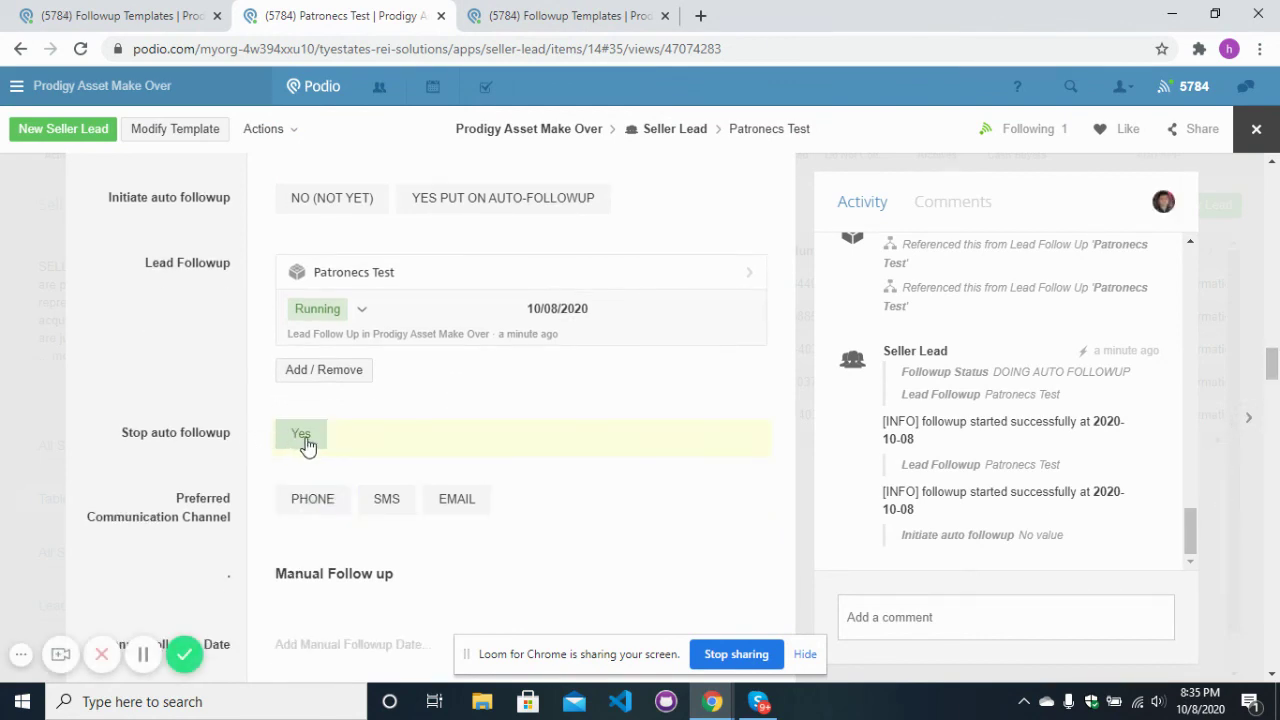
{"action": "left_click", "coordinate": [306, 442]}
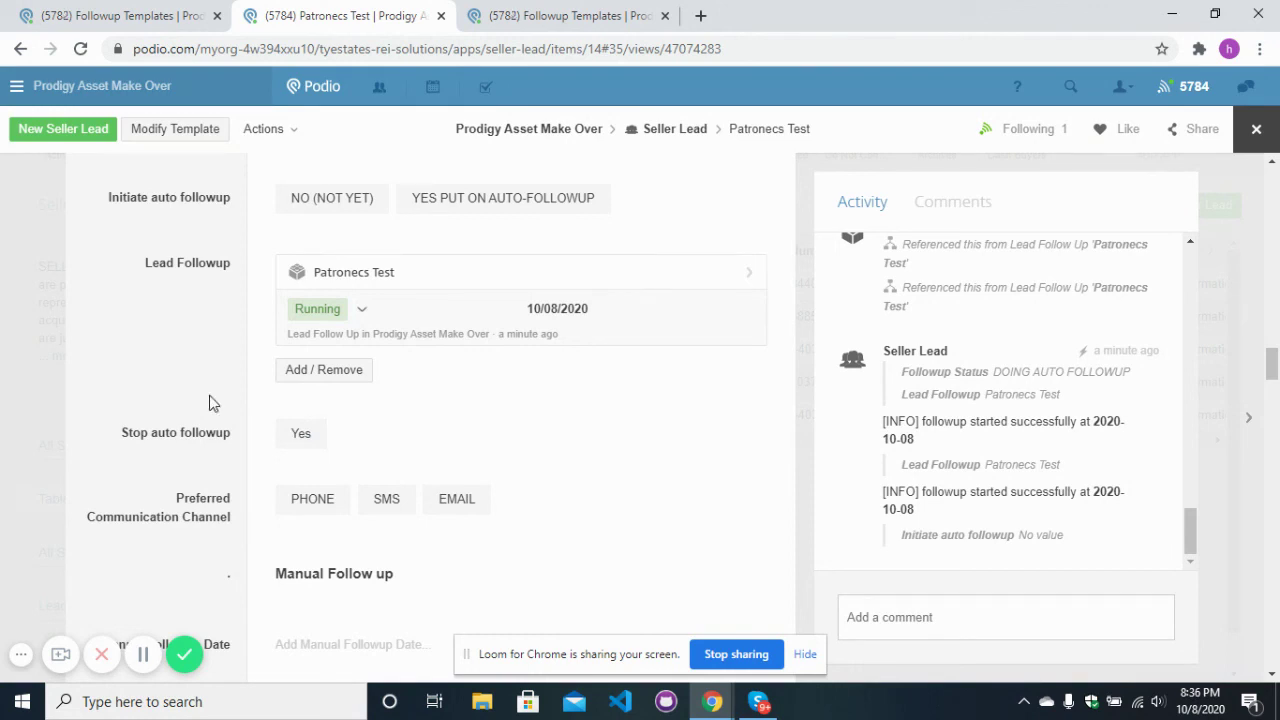
{"action": "left_click", "coordinate": [297, 431]}
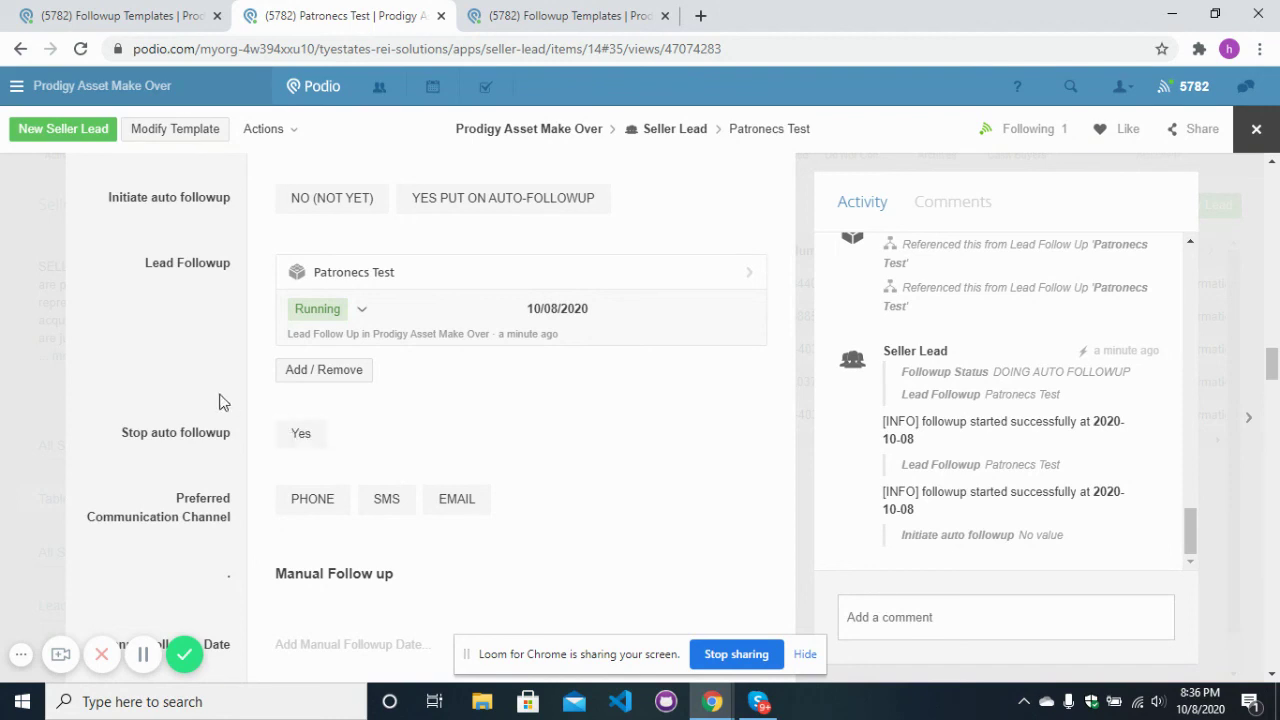